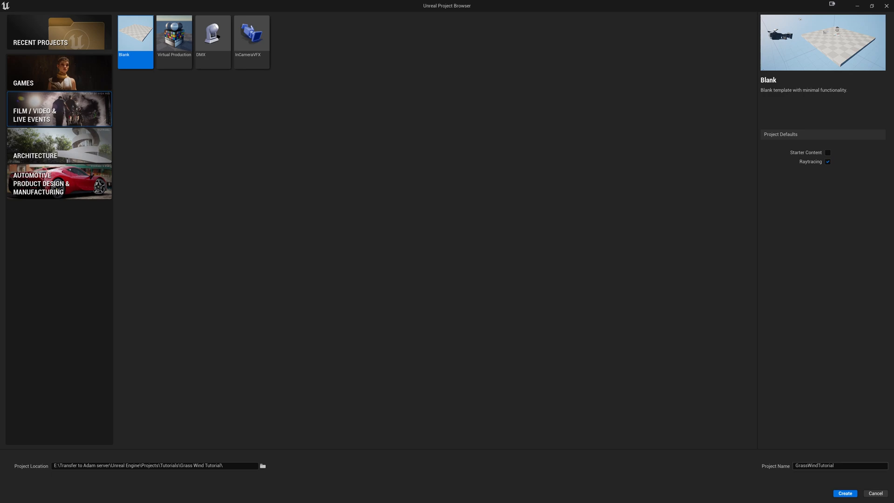
- Create the GrassWindTutorial project from the Blank film, video and live events template
{"action": "left_click", "coordinate": [845, 493]}
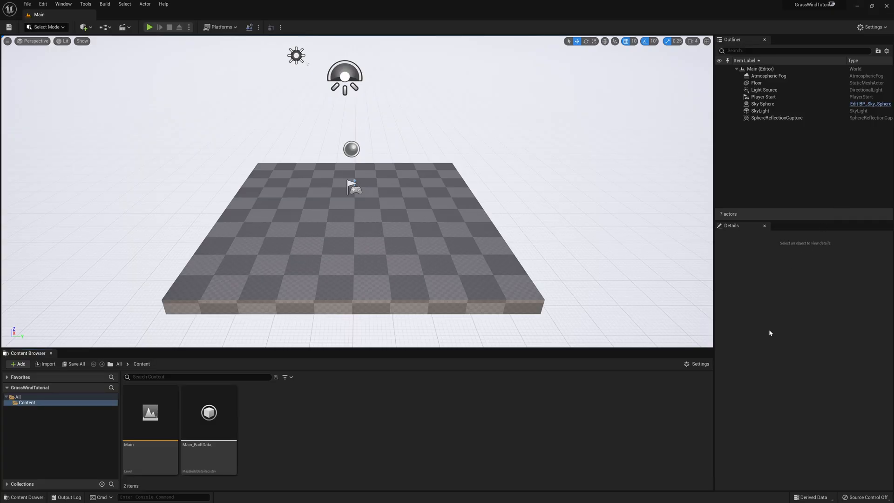
- Delete the default SkyLight and Sky Sphere actors from the Main level
{"action": "left_click_drag", "start_coordinate": [579, 279], "coordinate": [374, 232], "text": "alt"}
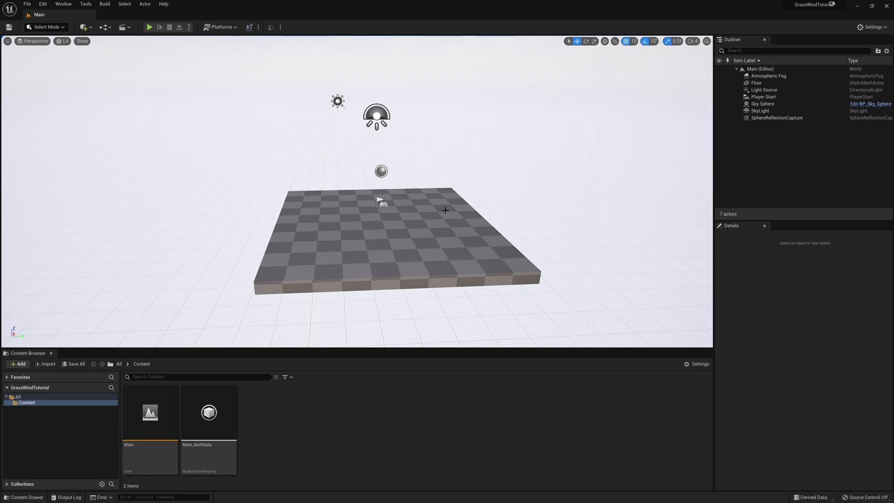
{"action": "middle_click_drag", "start_coordinate": [445, 210], "coordinate": [750, 155]}
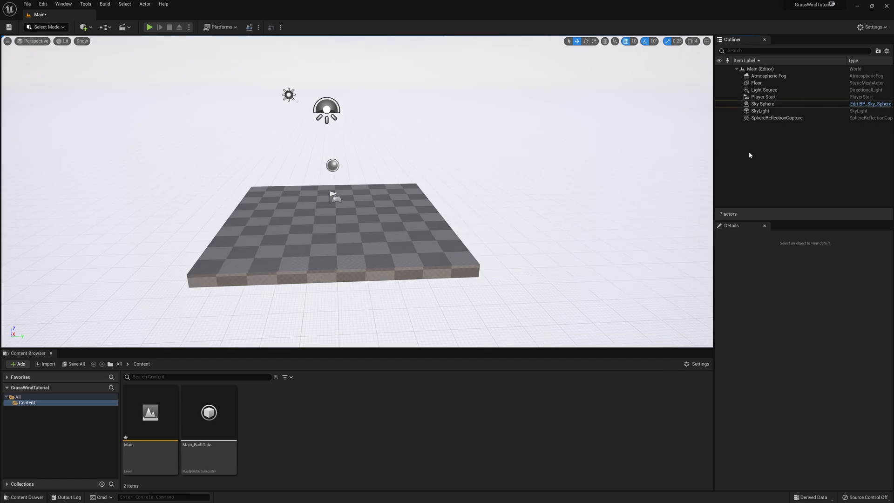
{"action": "mouse_move", "coordinate": [565, 173]}
{"action": "right_mouse_down"}
{"action": "mouse_move", "coordinate": [572, 152]}
{"action": "mouse_move", "coordinate": [546, 153]}
{"action": "mouse_move", "coordinate": [566, 157]}
{"action": "right_mouse_up"}
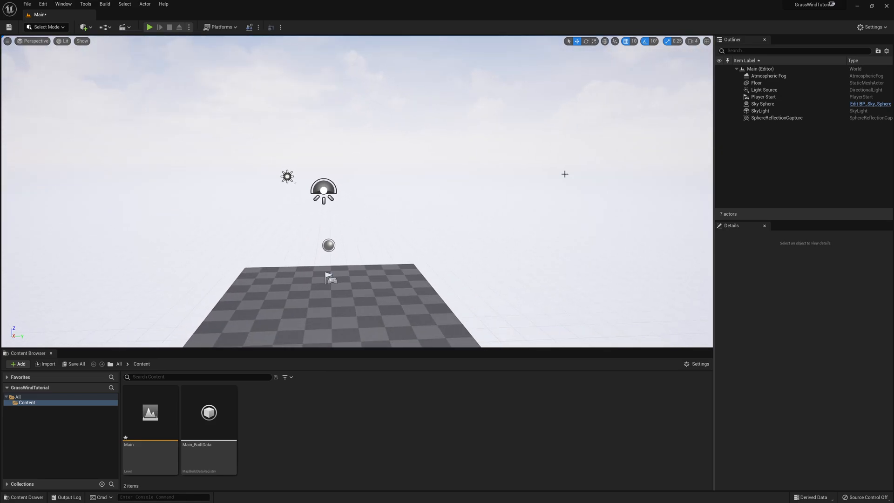
{"action": "left_click", "coordinate": [769, 112]}
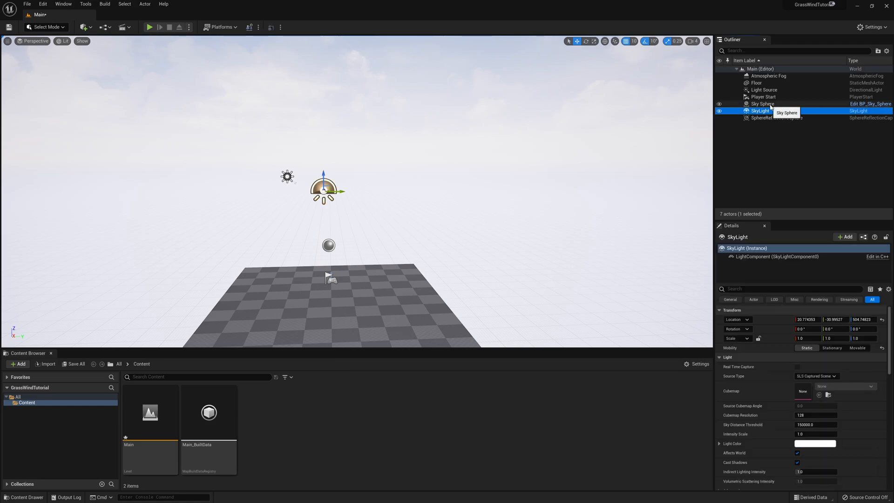
{"action": "left_click", "coordinate": [770, 106], "text": "ctrl"}
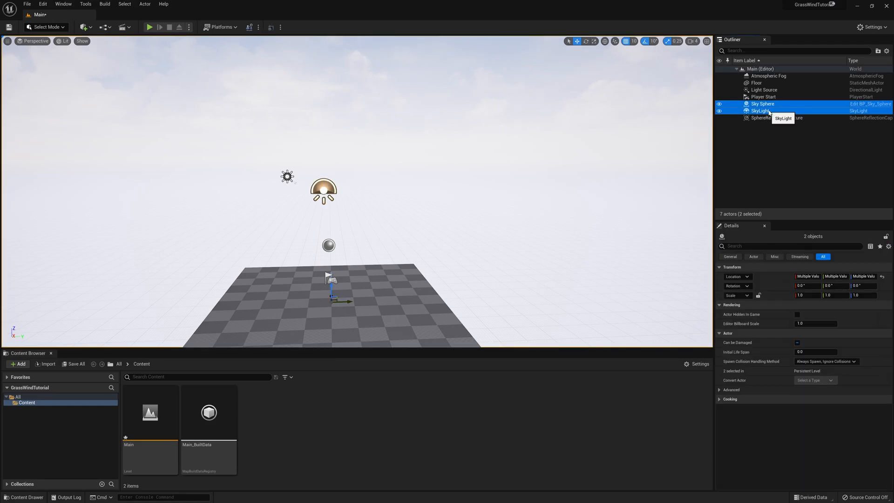
{"action": "key", "text": "Delete"}
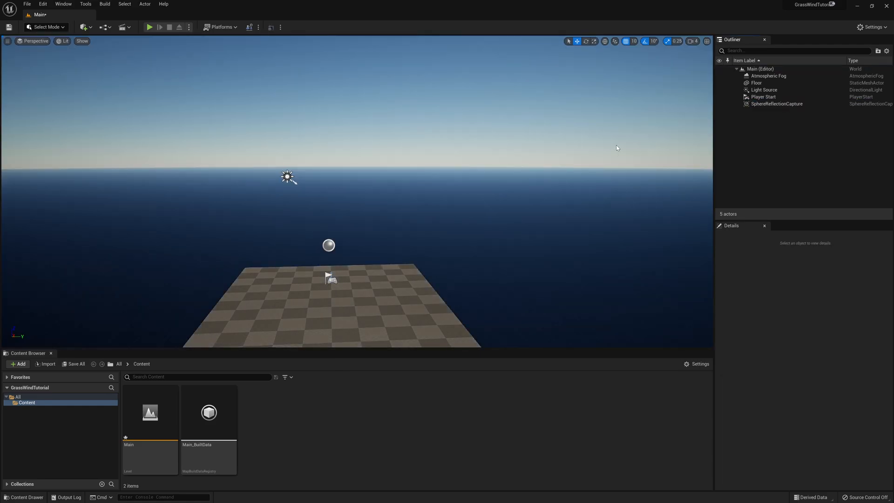
- Add a Sun and Sky light actor to the level
{"action": "right_click_drag", "start_coordinate": [387, 268], "coordinate": [386, 265]}
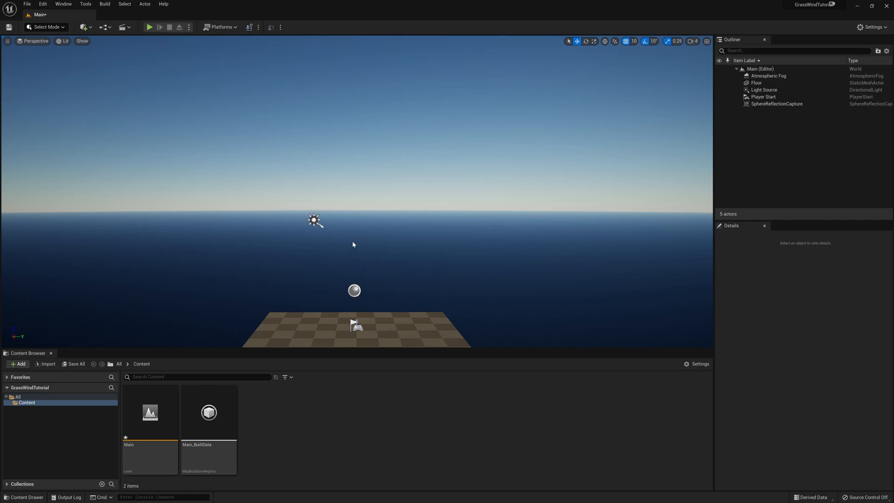
{"action": "left_click", "coordinate": [84, 28]}
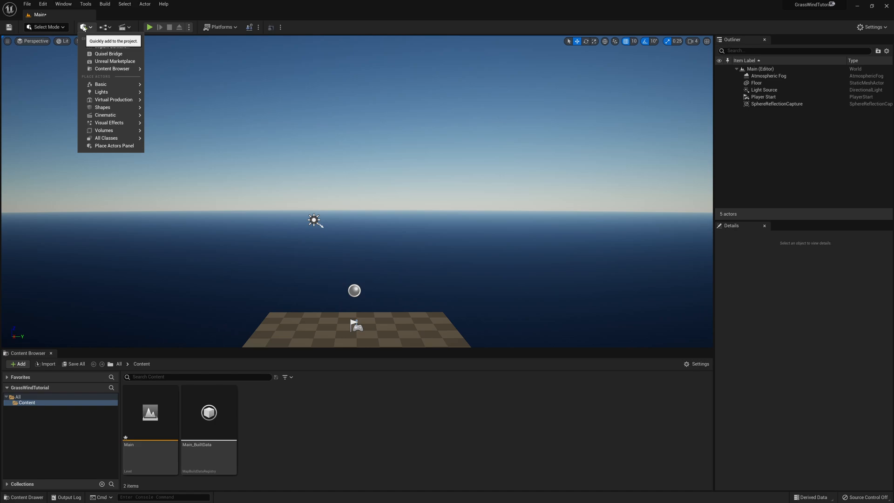
{"action": "mouse_move", "coordinate": [125, 91]}
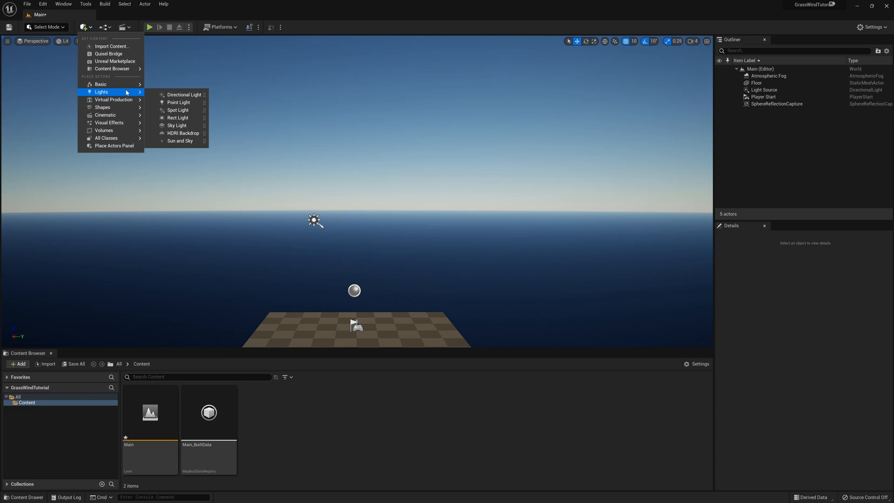
{"action": "left_click", "coordinate": [174, 140]}
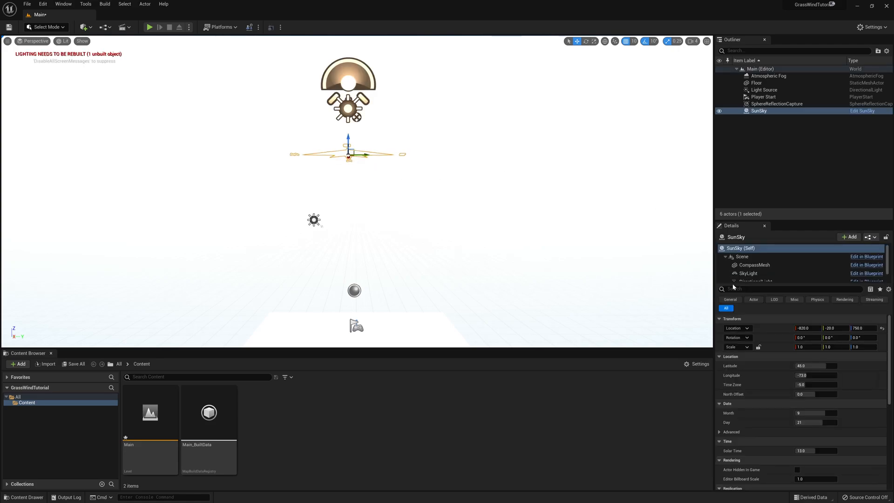
- Lower the intensity of the SunSky actor's DirectionalLight component to about 8.44 lux
{"action": "left_click", "coordinate": [765, 274]}
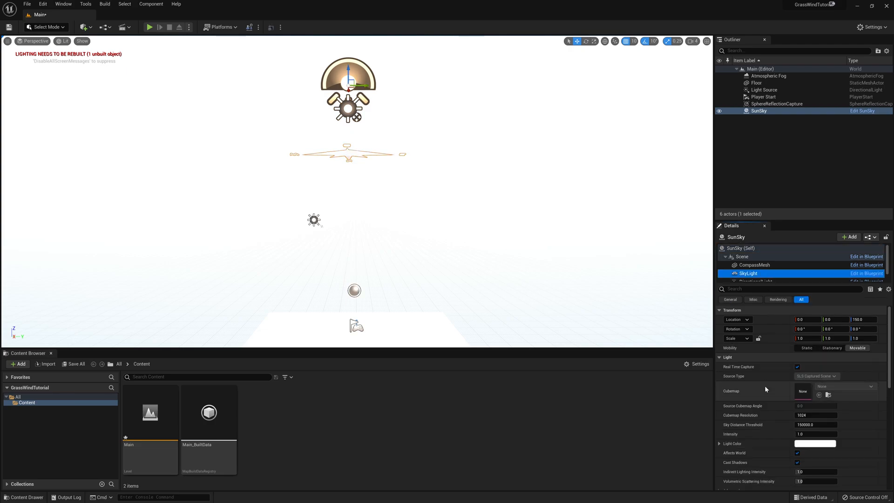
{"action": "left_click", "coordinate": [769, 153]}
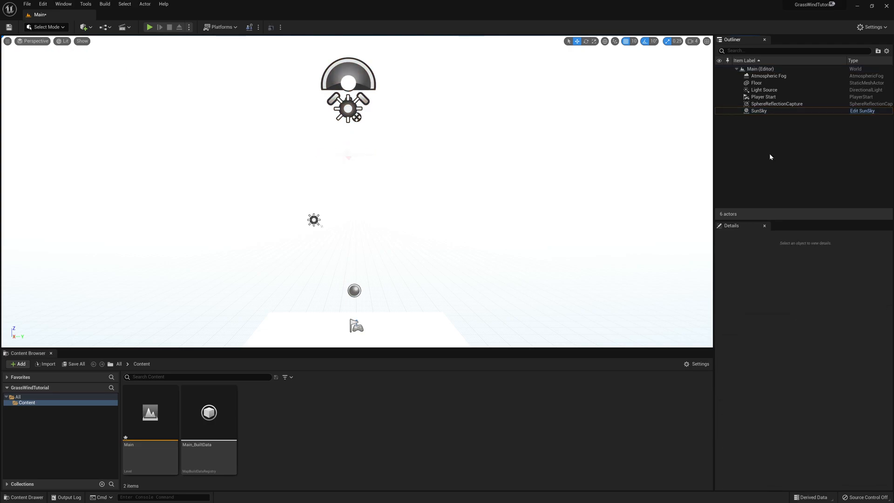
{"action": "left_click", "coordinate": [774, 112]}
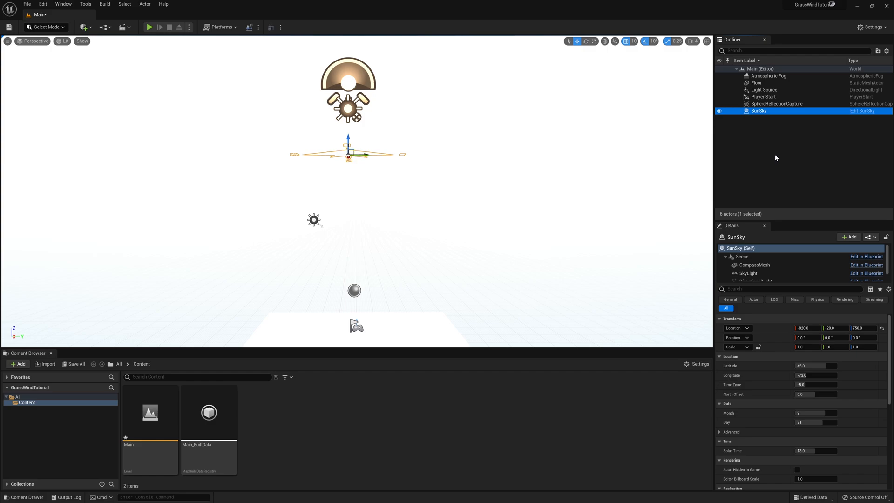
{"action": "scroll", "coordinate": [795, 273], "scroll_direction": "down", "scroll_amount": 1}
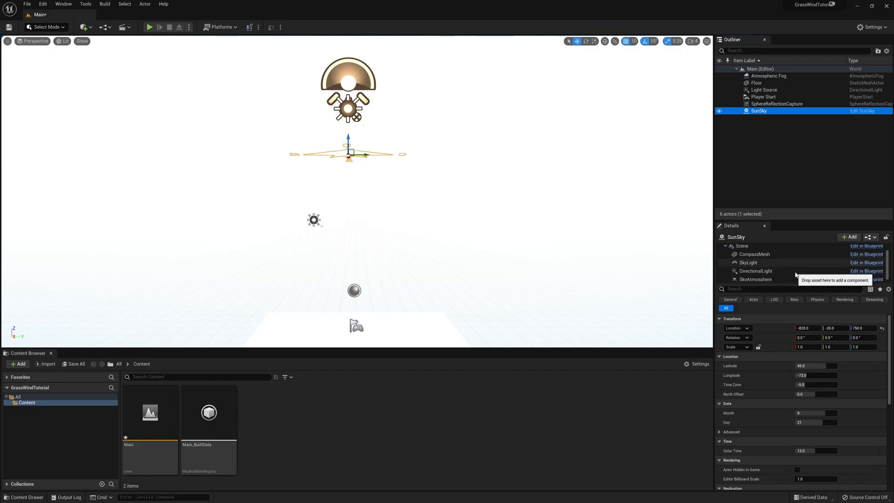
{"action": "left_click", "coordinate": [785, 273]}
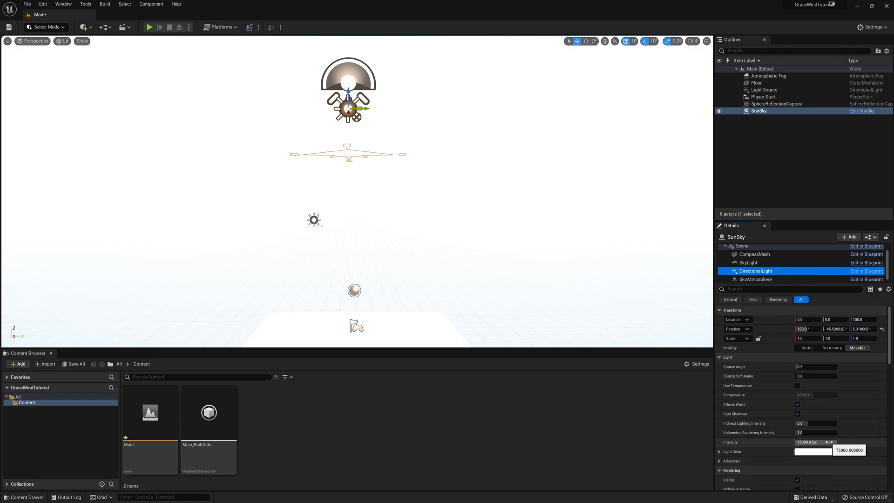
{"action": "left_click_drag", "start_coordinate": [809, 443], "coordinate": [783, 442]}
{"action": "right_click_drag", "start_coordinate": [605, 311], "coordinate": [612, 279]}
{"action": "mouse_move", "coordinate": [528, 201]}
{"action": "right_mouse_down"}
{"action": "mouse_move", "coordinate": [529, 221]}
{"action": "mouse_move", "coordinate": [528, 202]}
{"action": "right_mouse_up"}
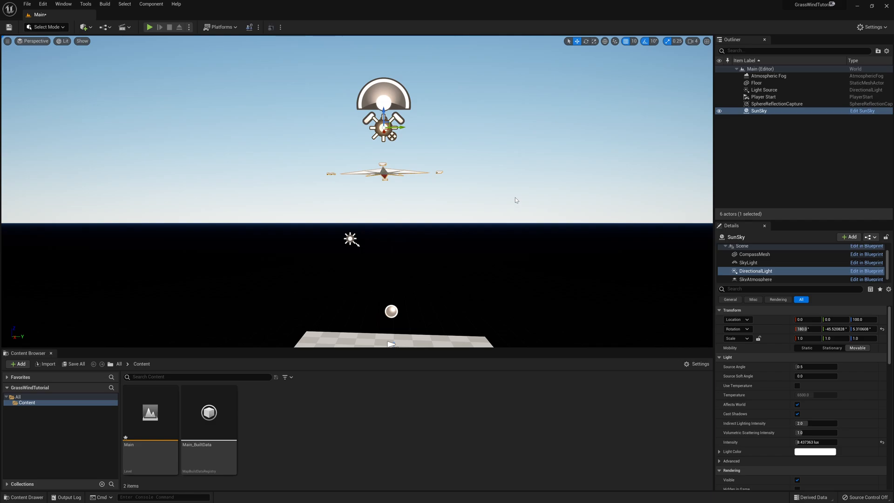
- Place a Volumetric Cloud actor in the level, just below the SunSky compass
{"action": "left_click", "coordinate": [88, 29]}
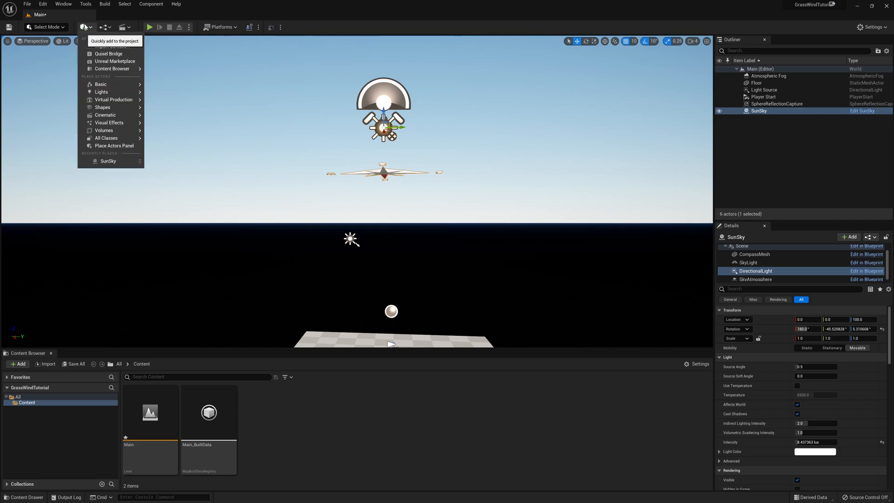
{"action": "mouse_move", "coordinate": [121, 92]}
{"action": "mouse_move", "coordinate": [134, 110]}
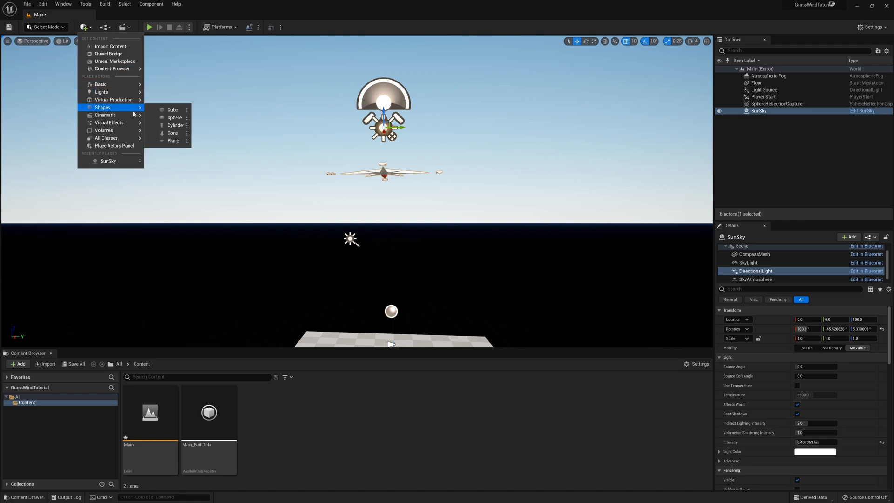
{"action": "mouse_move", "coordinate": [118, 123]}
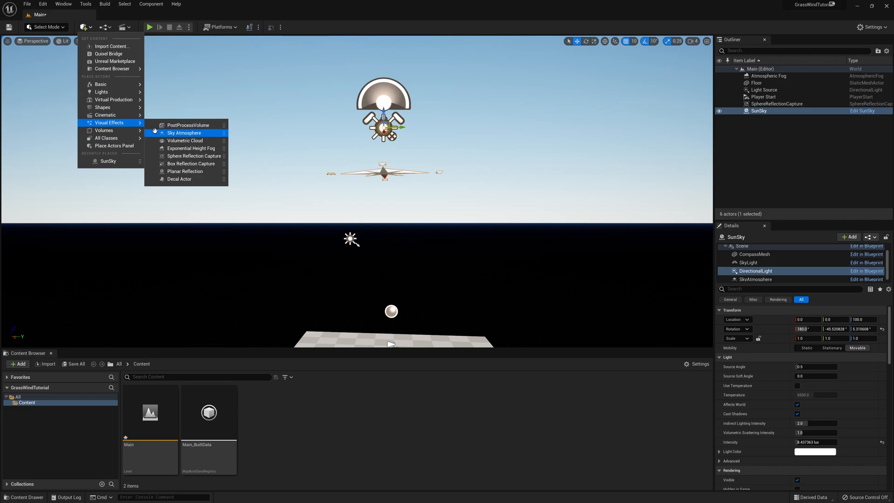
{"action": "left_click_drag", "start_coordinate": [185, 140], "coordinate": [394, 208]}
{"action": "right_click_drag", "start_coordinate": [460, 215], "coordinate": [484, 261]}
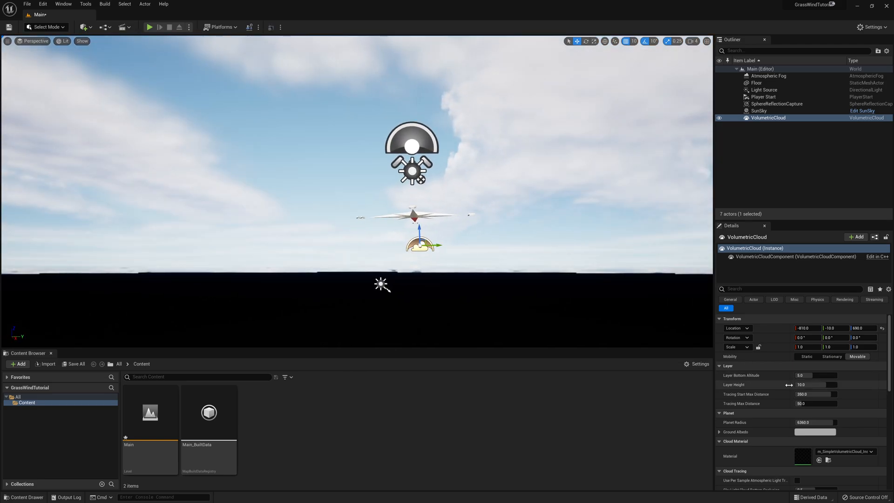
- Set the volumetric cloud's layer bottom altitude to about 3.54, layer height to about 6.02 and tracing start max distance to about 179.5
{"action": "scroll", "coordinate": [790, 386], "scroll_direction": "down", "scroll_amount": 1}
{"action": "mouse_move", "coordinate": [814, 353]}
{"action": "left_mouse_down"}
{"action": "mouse_move", "coordinate": [861, 352]}
{"action": "mouse_move", "coordinate": [806, 353]}
{"action": "mouse_move", "coordinate": [834, 362]}
{"action": "mouse_move", "coordinate": [803, 371]}
{"action": "left_mouse_up"}
{"action": "type", "text": "350"}
{"action": "key", "text": "Return"}
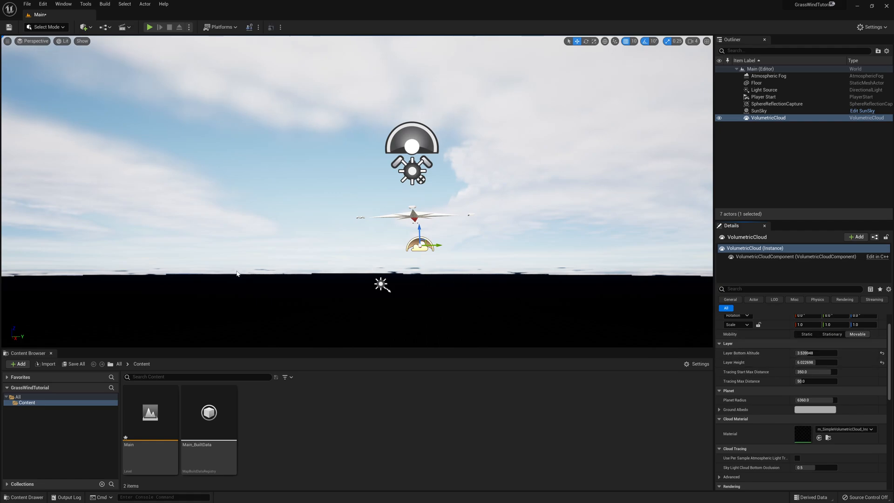
{"action": "left_click_drag", "start_coordinate": [816, 372], "coordinate": [811, 371]}
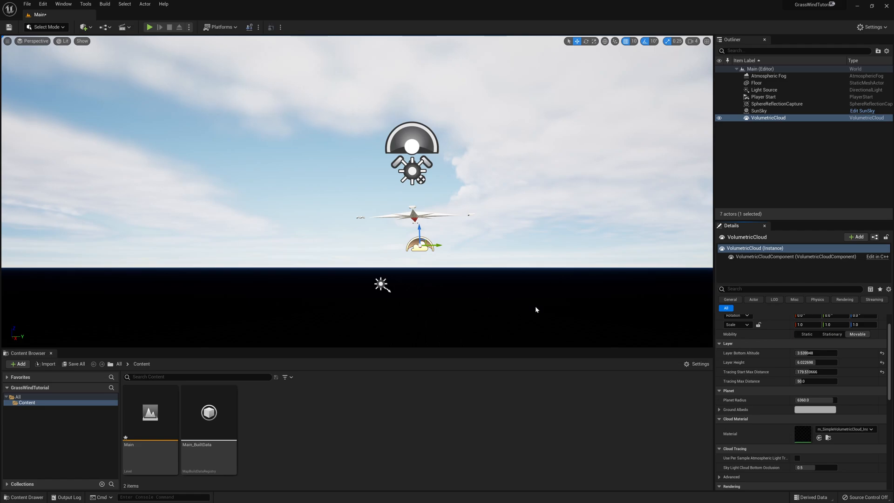
- Try a lower planet radius for the volumetric cloud and set it back to 6360
{"action": "left_click_drag", "start_coordinate": [815, 400], "coordinate": [794, 400]}
{"action": "left_click", "coordinate": [827, 400]}
{"action": "type", "text": "6360"}
{"action": "key", "text": "Return"}
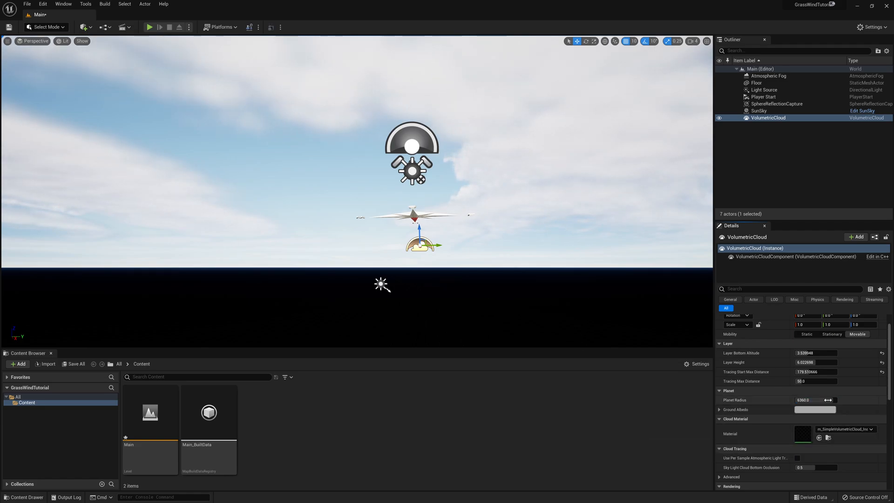
- Raise the volumetric cloud's tracing max distance and review its remaining rendering and actor properties
{"action": "left_click_drag", "start_coordinate": [815, 381], "coordinate": [833, 381]}
{"action": "scroll", "coordinate": [810, 400], "scroll_direction": "down", "scroll_amount": 5}
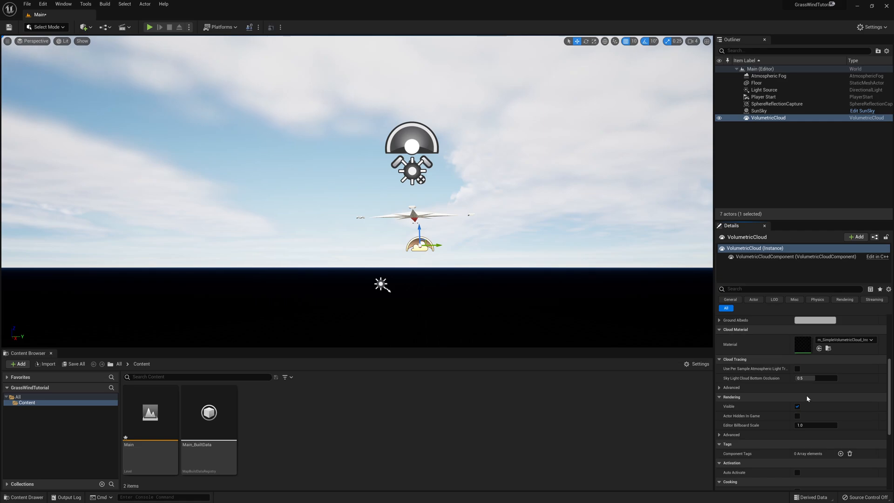
{"action": "scroll", "coordinate": [807, 399], "scroll_direction": "down", "scroll_amount": 2}
{"action": "scroll", "coordinate": [808, 399], "scroll_direction": "down", "scroll_amount": 3}
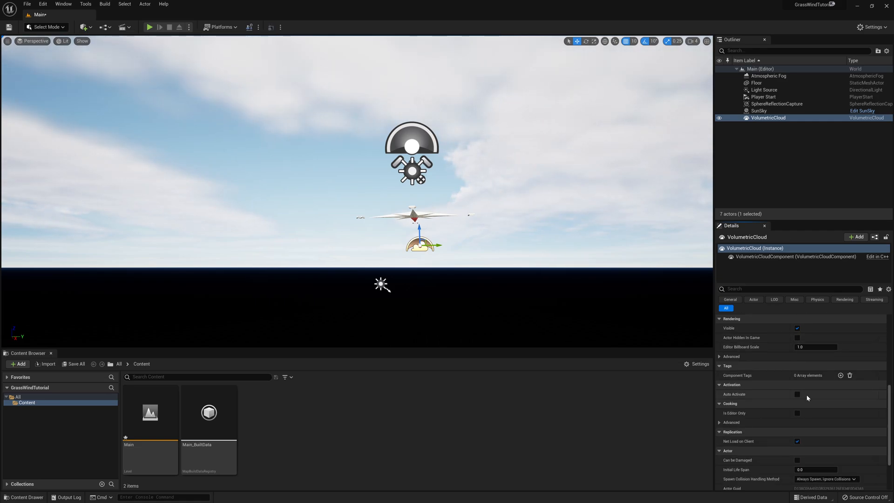
- Select the SunSky actor's root and bring up its location, date and time properties
{"action": "left_click", "coordinate": [760, 110]}
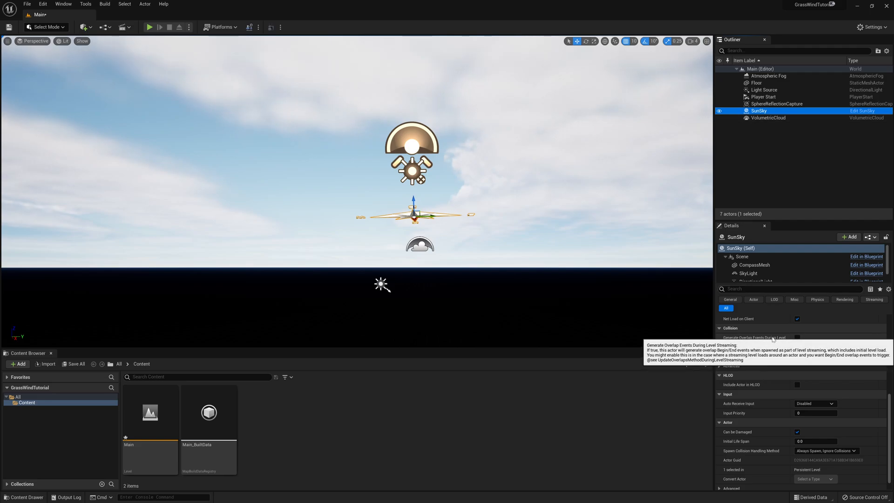
{"action": "scroll", "coordinate": [770, 336], "scroll_direction": "up", "scroll_amount": 10}
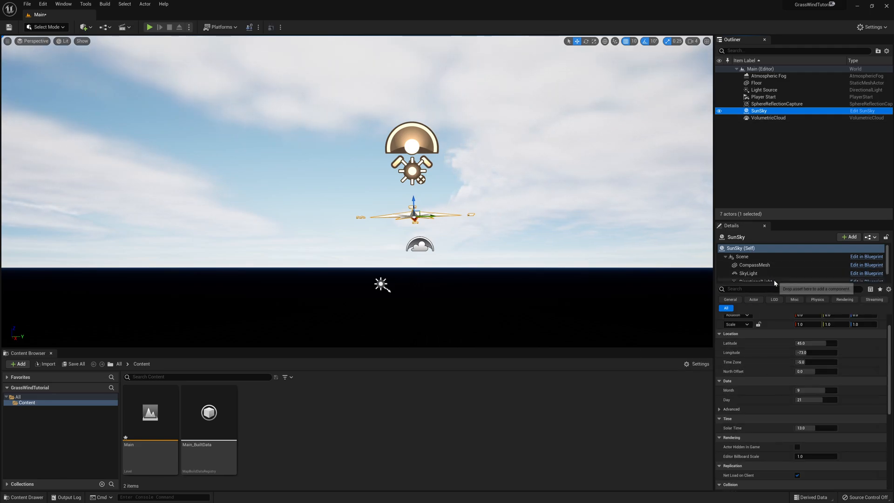
{"action": "scroll", "coordinate": [764, 257], "scroll_direction": "down", "scroll_amount": 1}
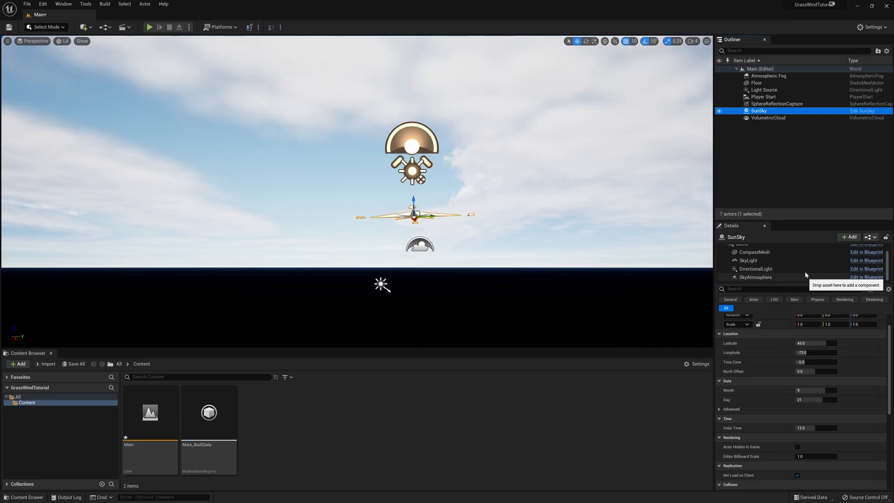
{"action": "scroll", "coordinate": [803, 269], "scroll_direction": "up", "scroll_amount": 1}
{"action": "left_click", "coordinate": [778, 249]}
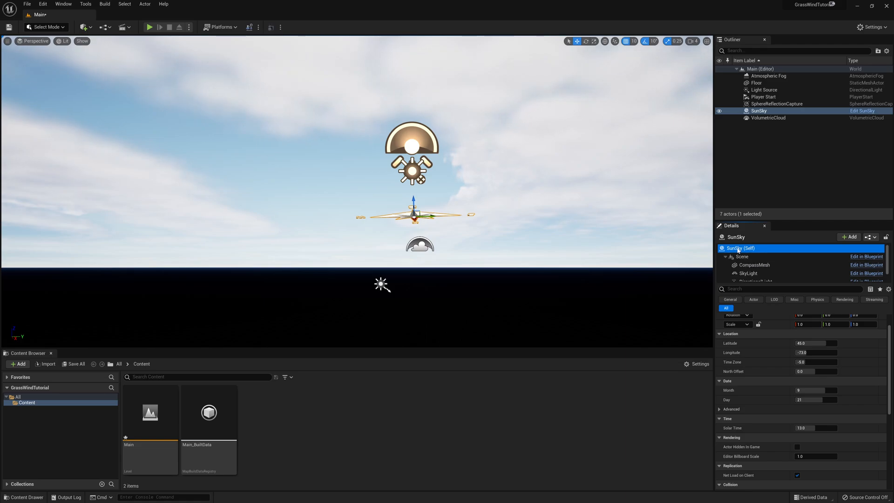
- Try different latitude and longitude values for the SunSky actor and undo the changes
{"action": "mouse_move", "coordinate": [827, 345]}
{"action": "left_mouse_down"}
{"action": "mouse_move", "coordinate": [797, 345]}
{"action": "mouse_move", "coordinate": [823, 353]}
{"action": "left_mouse_up"}
{"action": "key", "text": "ctrl+z"}
{"action": "key", "text": "ctrl+z"}
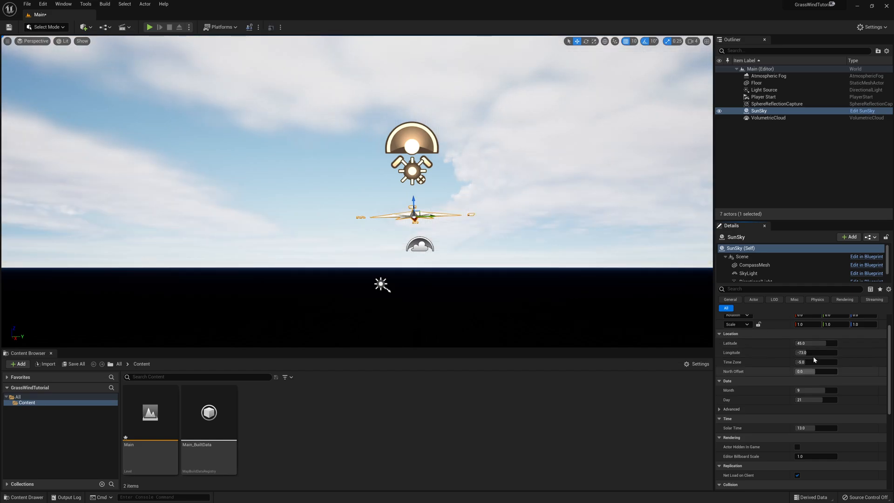
{"action": "left_click_drag", "start_coordinate": [823, 345], "coordinate": [822, 343]}
{"action": "key", "text": "ctrl+z"}
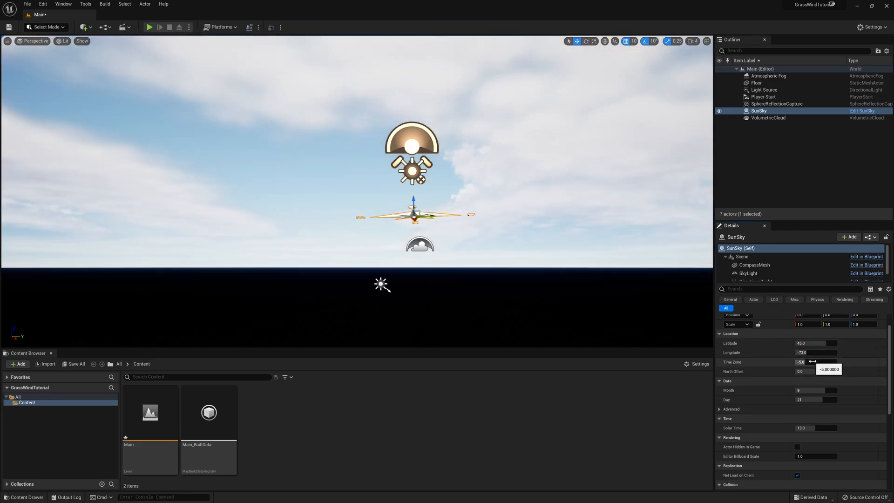
- Try different north offset and time zone values for the SunSky actor, returning the time zone to -5
{"action": "mouse_move", "coordinate": [819, 375]}
{"action": "left_mouse_down"}
{"action": "mouse_move", "coordinate": [833, 374]}
{"action": "mouse_move", "coordinate": [825, 363]}
{"action": "left_mouse_up"}
{"action": "key", "text": "ctrl+z"}
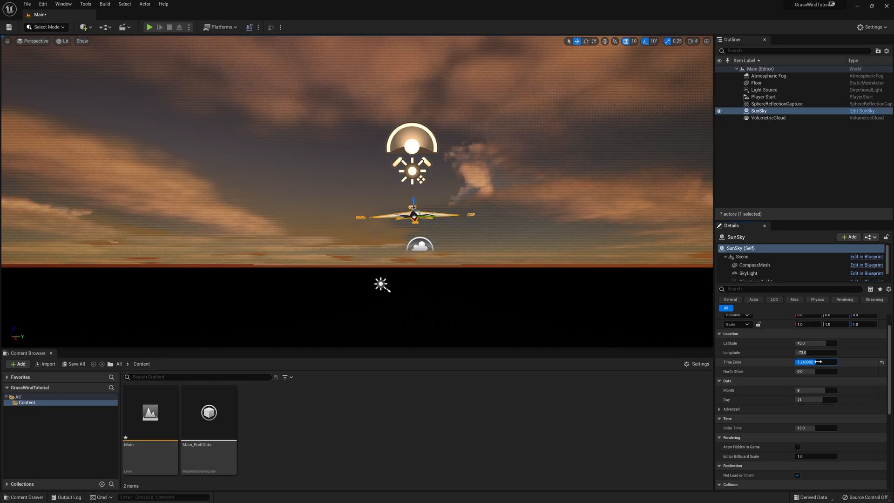
{"action": "type", "text": "-5"}
{"action": "key", "text": "Return"}
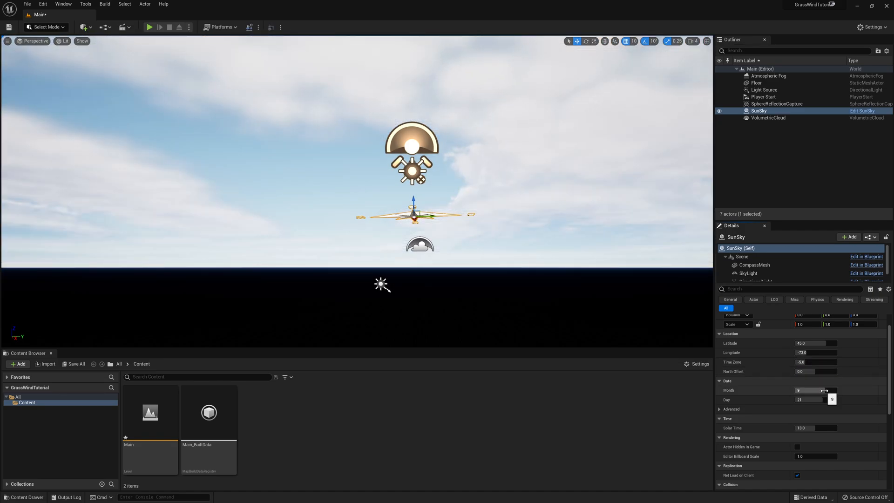
- Set the month of the SunSky actor's date to 8
{"action": "mouse_move", "coordinate": [825, 391]}
{"action": "left_mouse_down"}
{"action": "mouse_move", "coordinate": [811, 390]}
{"action": "mouse_move", "coordinate": [821, 390]}
{"action": "mouse_move", "coordinate": [817, 399]}
{"action": "left_mouse_up"}
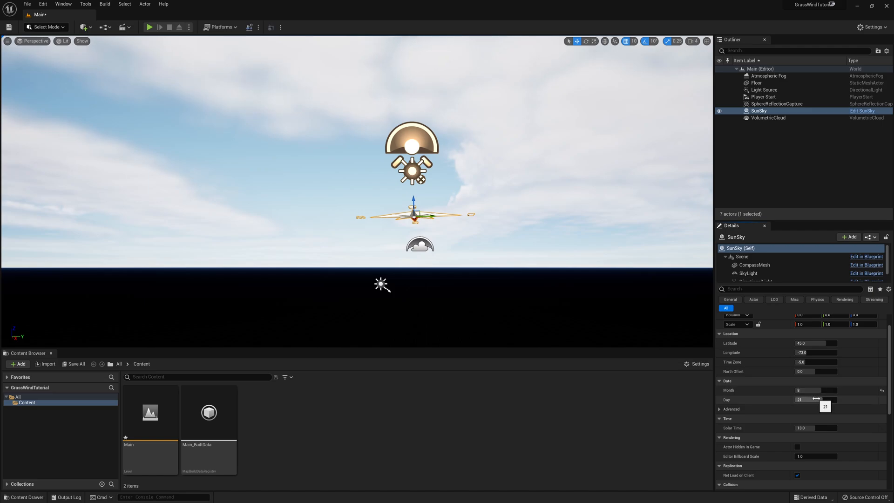
- Set the SunSky actor's day to 19 and month to 9, then undo a trial change of its solar time
{"action": "left_click", "coordinate": [817, 399]}
{"action": "type", "text": "19"}
{"action": "key", "text": "Return"}
{"action": "mouse_move", "coordinate": [821, 390]}
{"action": "left_mouse_down"}
{"action": "mouse_move", "coordinate": [804, 390]}
{"action": "mouse_move", "coordinate": [837, 390]}
{"action": "mouse_move", "coordinate": [825, 390]}
{"action": "left_mouse_up"}
{"action": "mouse_move", "coordinate": [814, 428]}
{"action": "left_mouse_down"}
{"action": "mouse_move", "coordinate": [828, 428]}
{"action": "mouse_move", "coordinate": [816, 428]}
{"action": "left_mouse_up"}
{"action": "key", "text": "ctrl+z"}
- Adjust the SunSky actor's latitude to about -80.75 and its longitude to about -55.72, keeping the time zone at about -5
{"action": "mouse_move", "coordinate": [821, 344]}
{"action": "left_mouse_down"}
{"action": "mouse_move", "coordinate": [796, 343]}
{"action": "mouse_move", "coordinate": [820, 352]}
{"action": "left_mouse_up"}
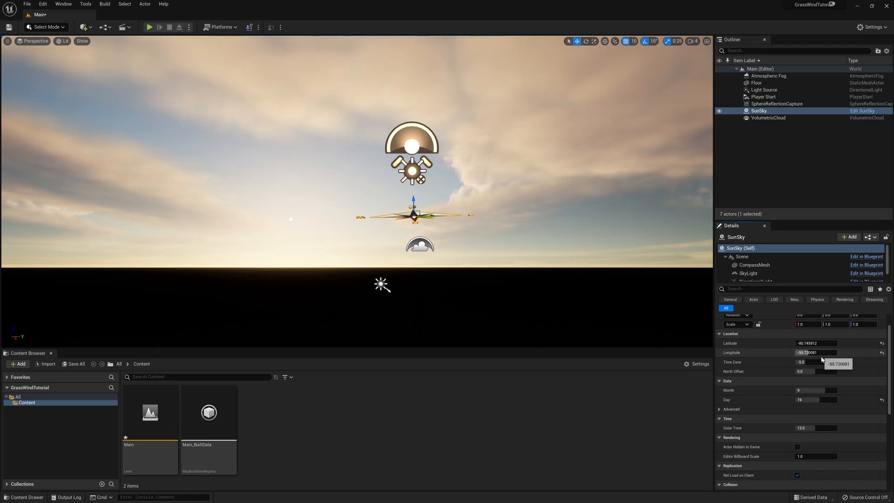
{"action": "left_click_drag", "start_coordinate": [816, 362], "coordinate": [816, 362]}
{"action": "scroll", "coordinate": [463, 285], "scroll_direction": "down", "scroll_amount": 5}
{"action": "mouse_move", "coordinate": [461, 287]}
{"action": "right_mouse_down"}
{"action": "mouse_move", "coordinate": [469, 295]}
{"action": "mouse_move", "coordinate": [462, 289]}
{"action": "right_mouse_up"}
{"action": "key", "text": "q"}
{"action": "key", "text": "w"}
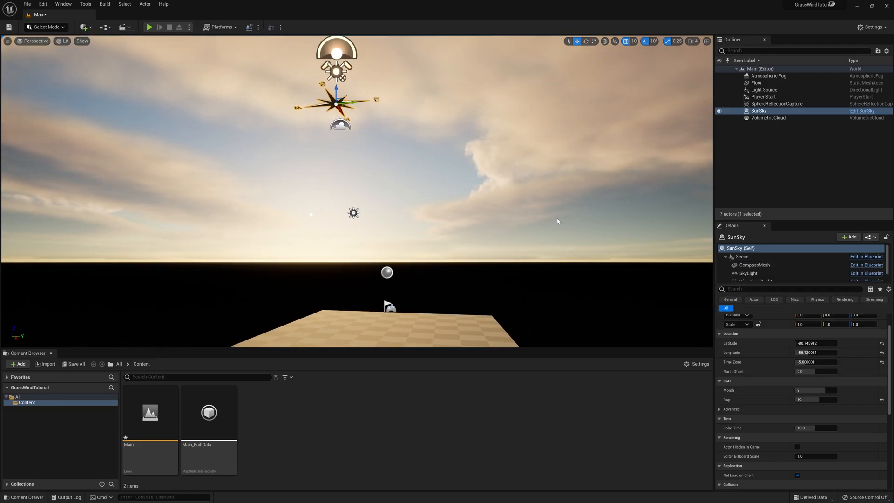
- Lower the VolumetricCloud actor's layer bottom altitude to about 2.44
{"action": "left_click", "coordinate": [768, 118]}
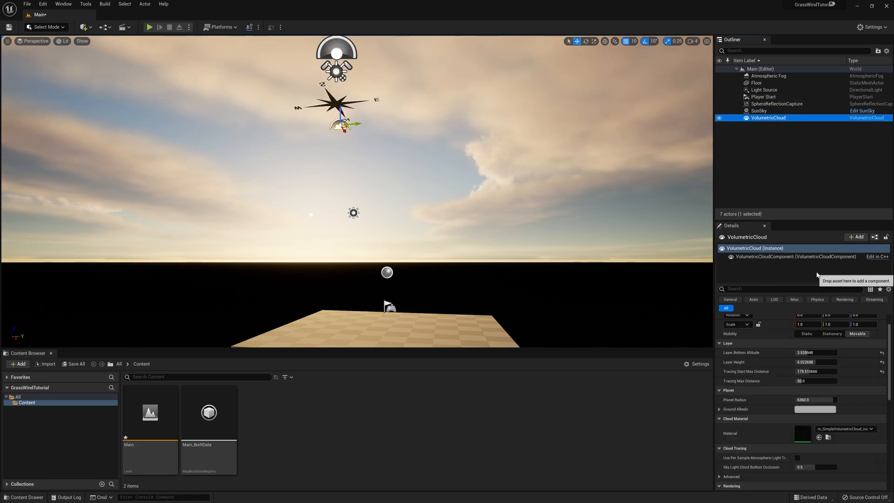
{"action": "mouse_move", "coordinate": [815, 353]}
{"action": "left_mouse_down"}
{"action": "mouse_move", "coordinate": [845, 352]}
{"action": "mouse_move", "coordinate": [805, 352]}
{"action": "mouse_move", "coordinate": [816, 352]}
{"action": "mouse_move", "coordinate": [816, 371]}
{"action": "left_mouse_up"}
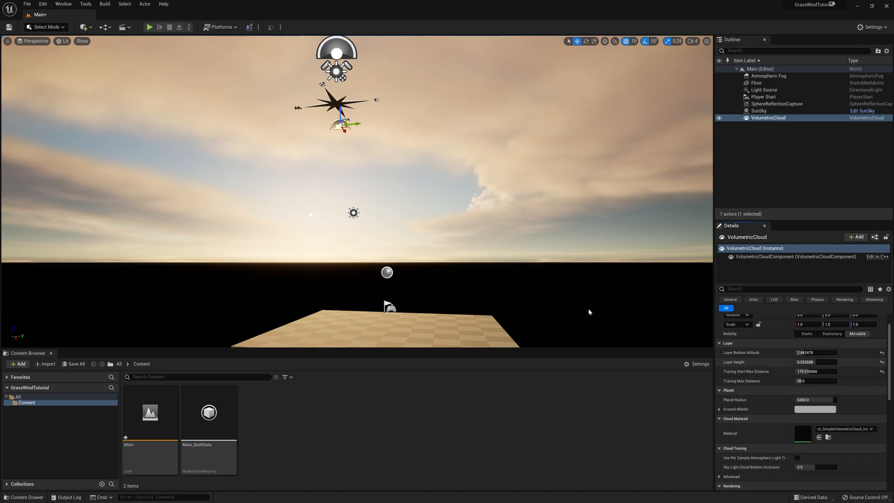
{"action": "right_click_drag", "start_coordinate": [502, 281], "coordinate": [502, 326]}
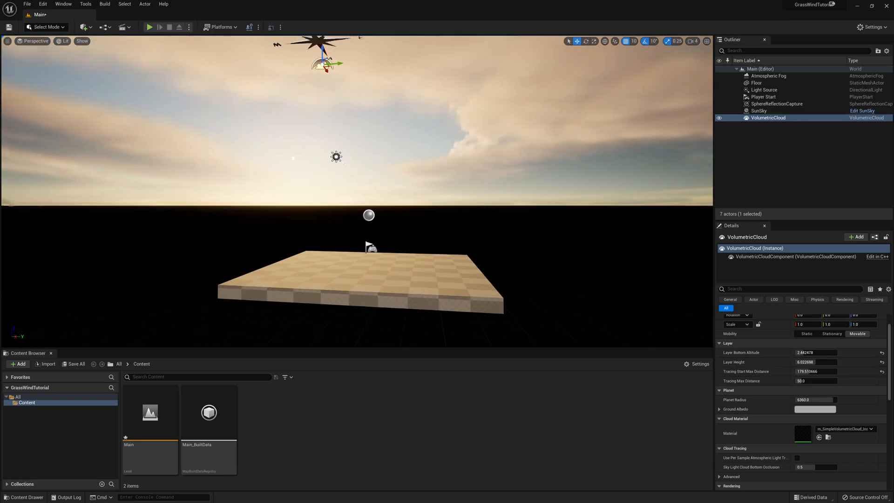
{"action": "right_click_drag", "start_coordinate": [428, 284], "coordinate": [429, 269]}
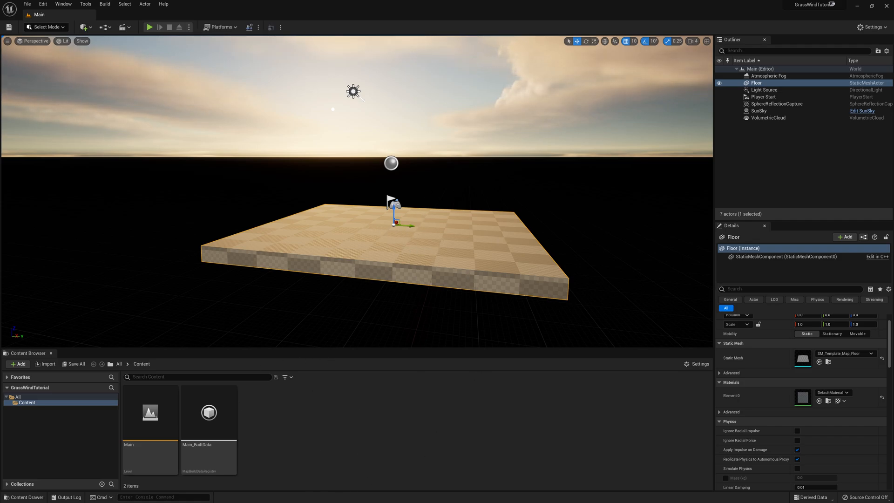
- Switch to Quixel Bridge, download the Forest Floor surface at Medium Quality and add it to the project
{"action": "key", "text": "alt+Tab"}
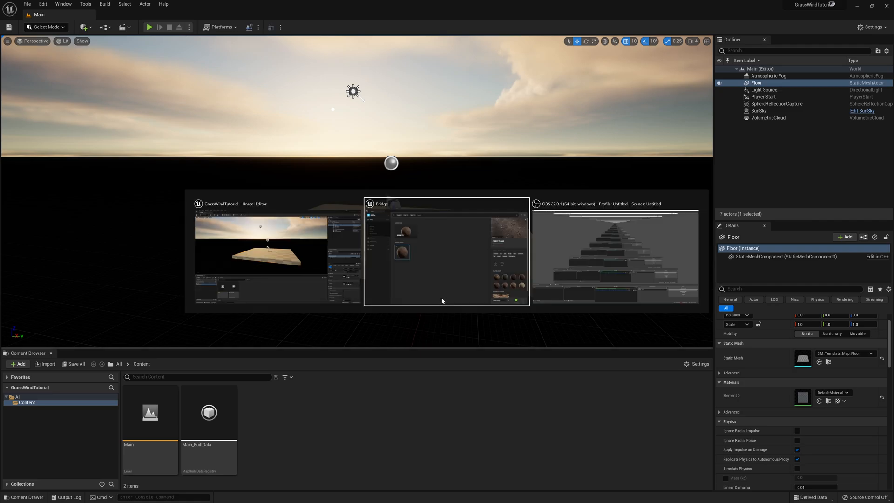
{"action": "left_click", "coordinate": [436, 275]}
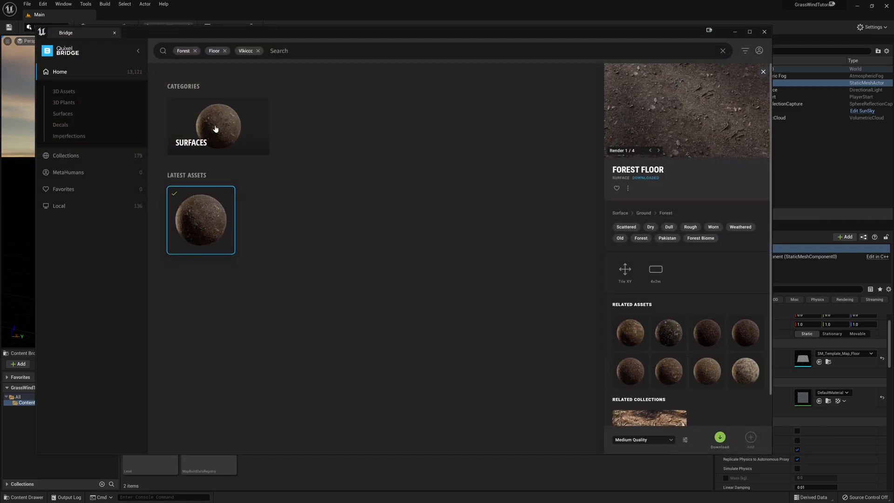
{"action": "mouse_move", "coordinate": [201, 227]}
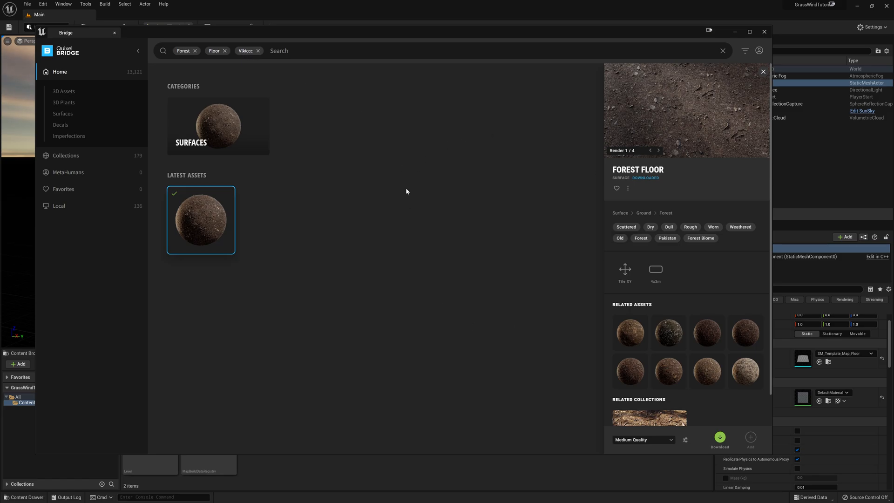
{"action": "left_click", "coordinate": [671, 440]}
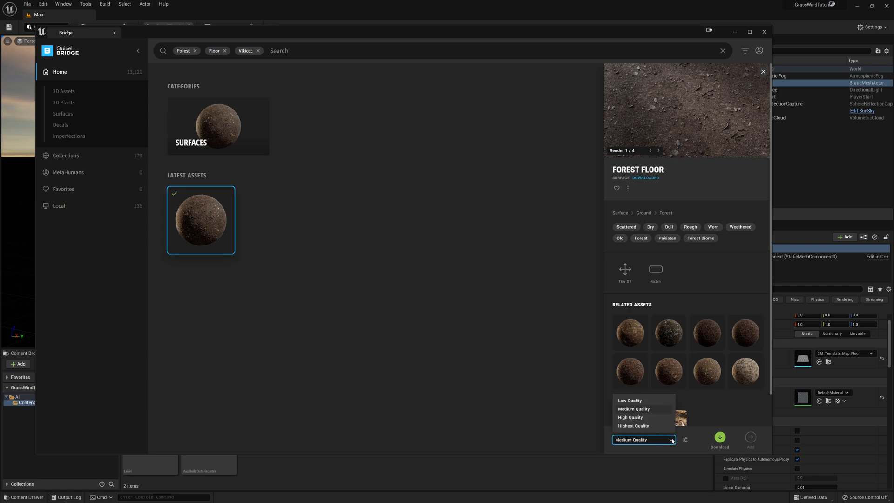
{"action": "left_click", "coordinate": [672, 440]}
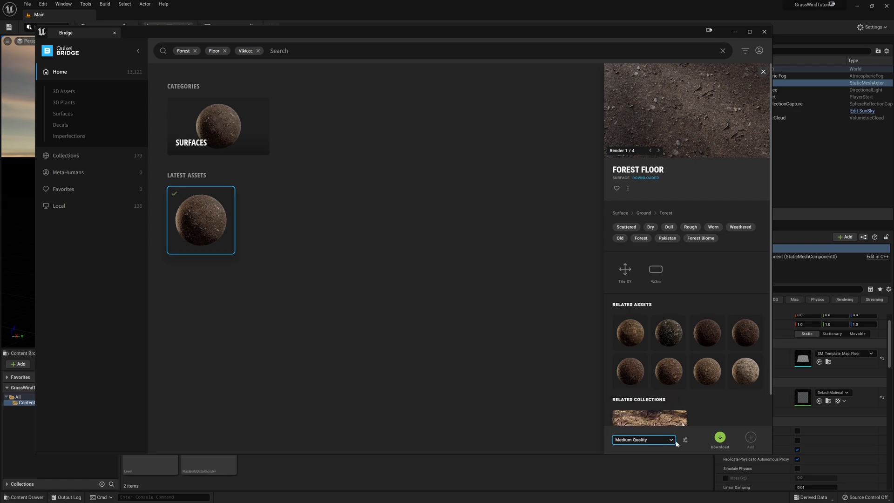
{"action": "left_click", "coordinate": [720, 438]}
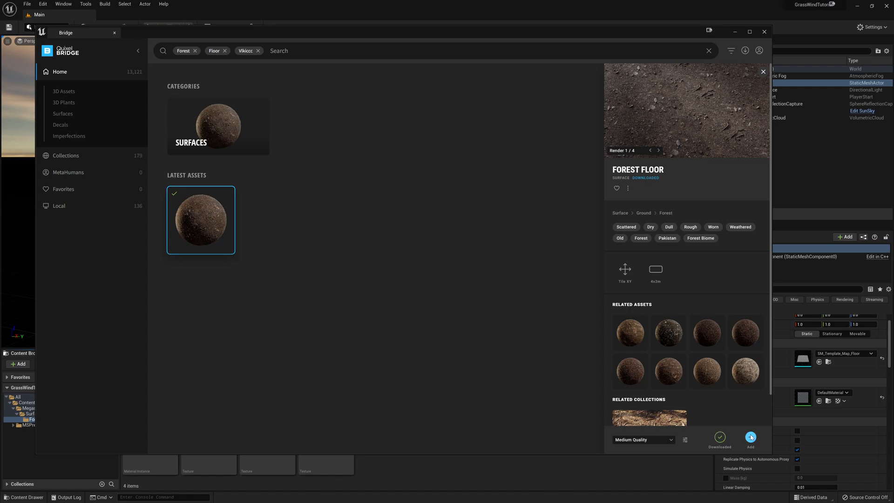
{"action": "left_click", "coordinate": [733, 32]}
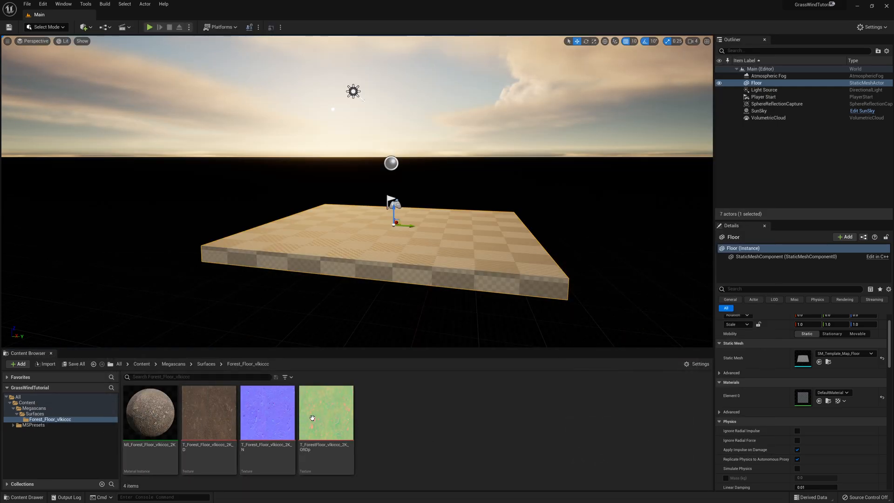
- Apply the MI_Forest_Floor material instance to the floor mesh and check the texture up close
{"action": "left_click_drag", "start_coordinate": [152, 412], "coordinate": [433, 243]}
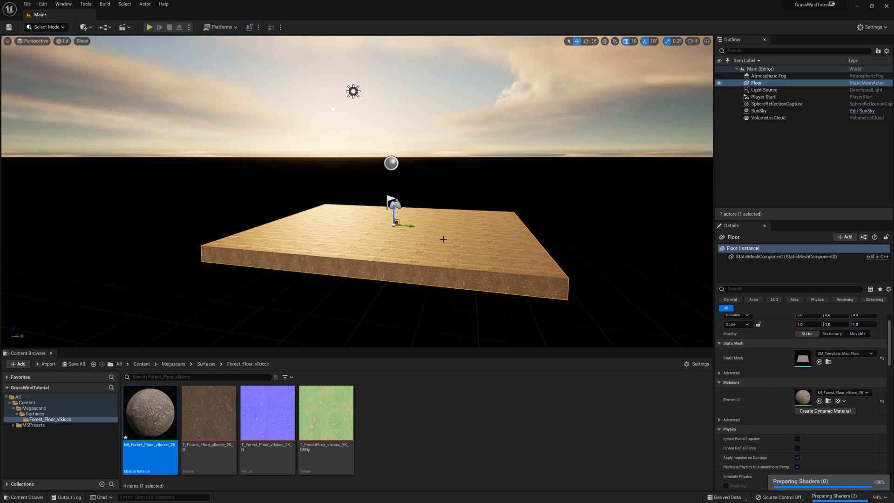
{"action": "right_click_drag", "start_coordinate": [357, 192], "coordinate": [358, 270]}
{"action": "key", "text": "w"}
{"action": "key", "text": "s"}
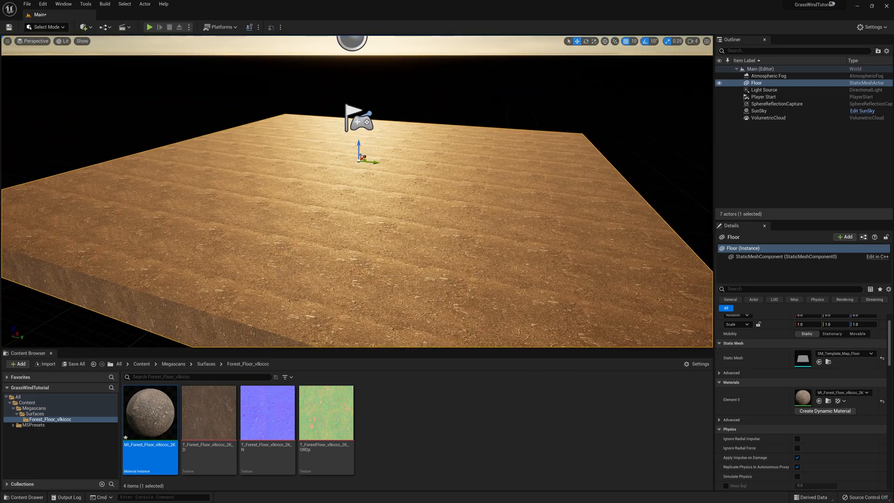
- Open the forest floor material instance, enable its Tiling/Offset override and set Tiling X and Tiling Y to 4
{"action": "double_click", "coordinate": [149, 412]}
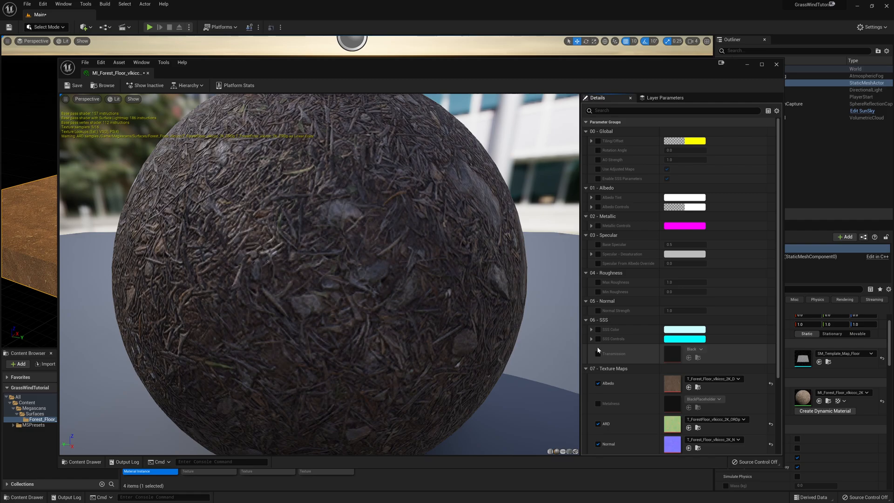
{"action": "left_click", "coordinate": [598, 140]}
{"action": "left_click_drag", "start_coordinate": [614, 65], "coordinate": [560, 249]}
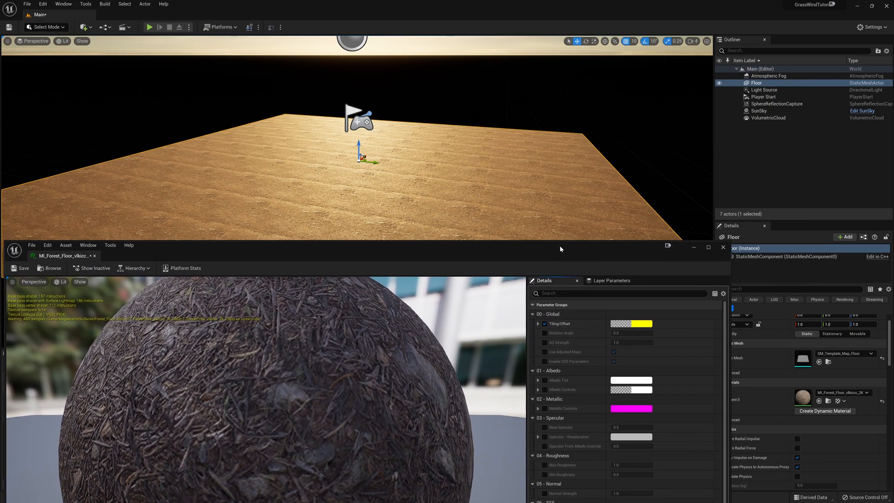
{"action": "left_click", "coordinate": [537, 324]}
{"action": "left_click", "coordinate": [624, 333]}
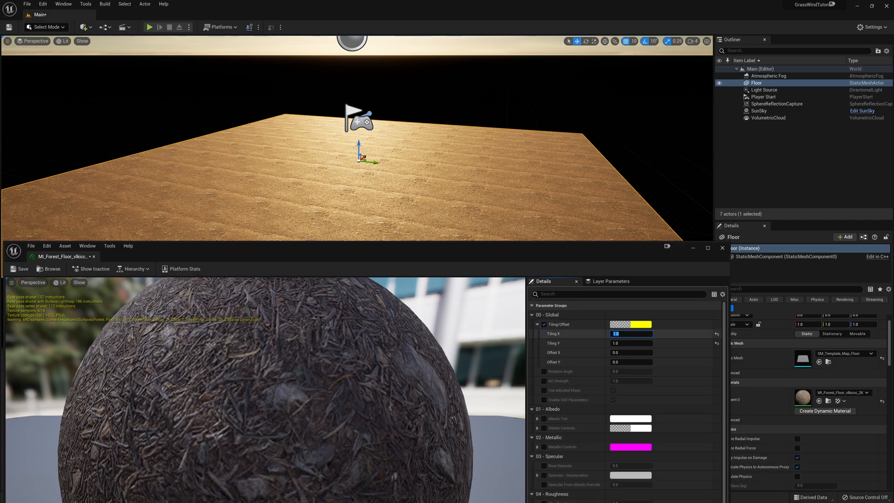
{"action": "key", "text": "Return"}
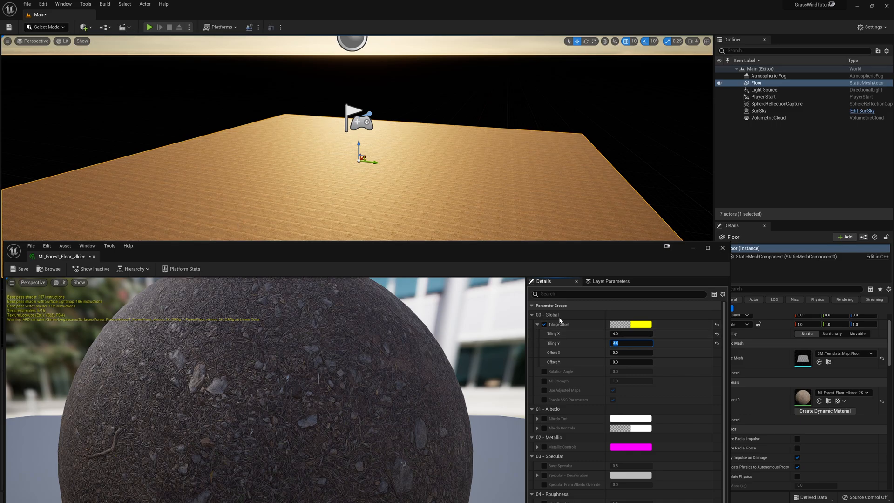
- Set the forest floor material's Tiling X and Tiling Y to 0.5 and inspect the floor
{"action": "left_click", "coordinate": [621, 334]}
{"action": "type", "text": "0.5"}
{"action": "key", "text": "Tab"}
{"action": "type", "text": "5"}
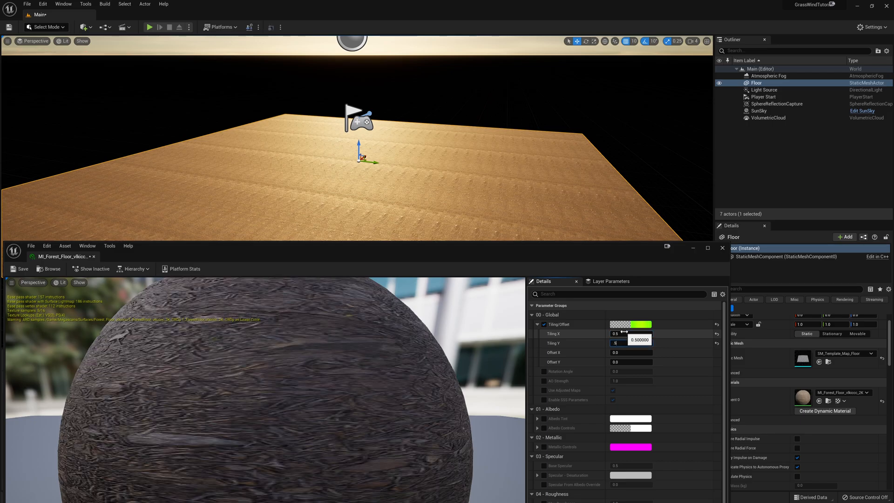
{"action": "key", "text": "Return"}
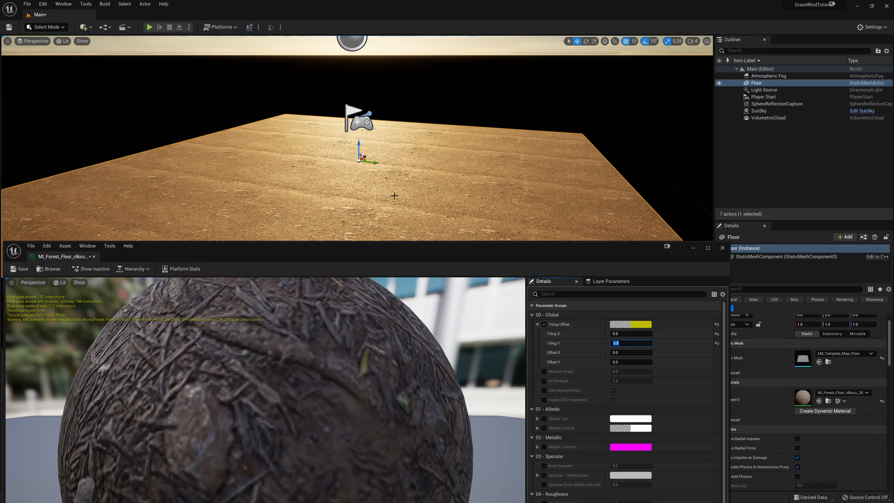
{"action": "right_click_drag", "start_coordinate": [349, 223], "coordinate": [349, 224]}
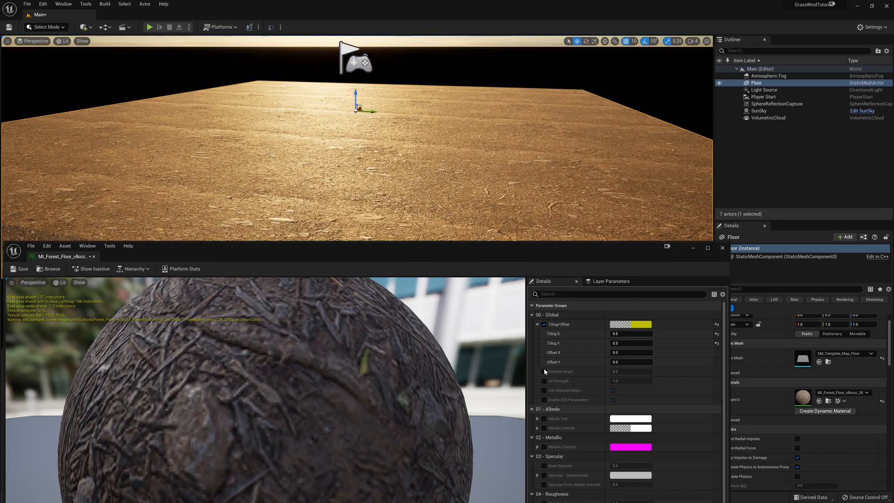
- Save and close the forest floor material instance, then deselect the floor
{"action": "left_click", "coordinate": [23, 270]}
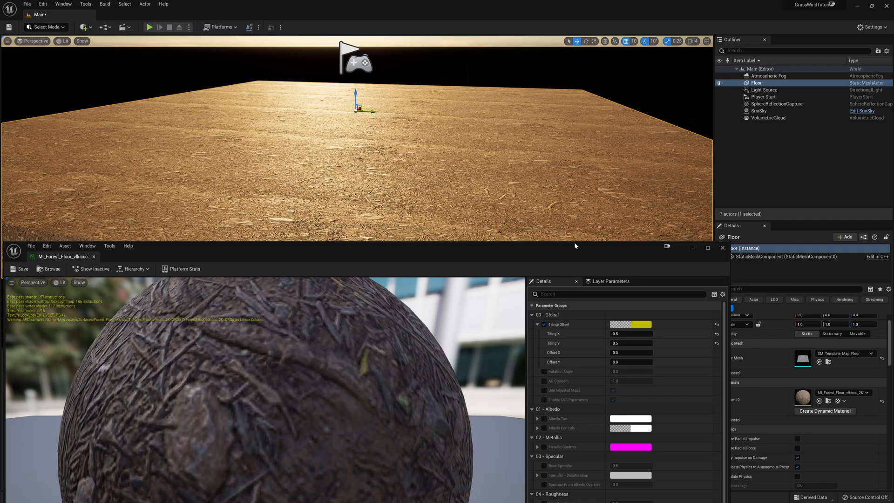
{"action": "left_click", "coordinate": [723, 249]}
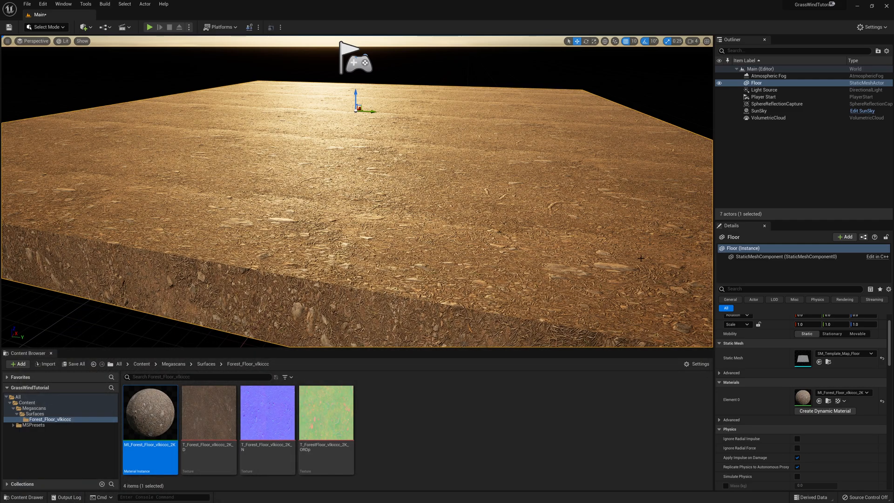
{"action": "left_click", "coordinate": [643, 93]}
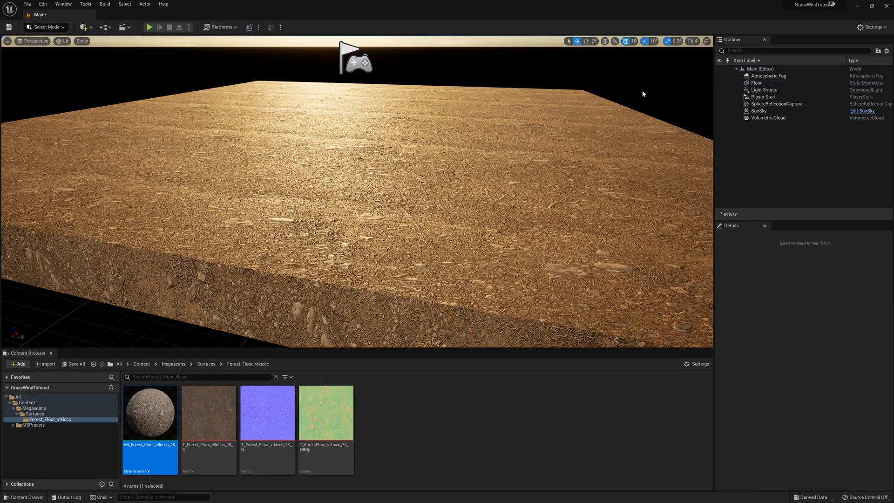
{"action": "right_click_drag", "start_coordinate": [642, 93], "coordinate": [643, 69]}
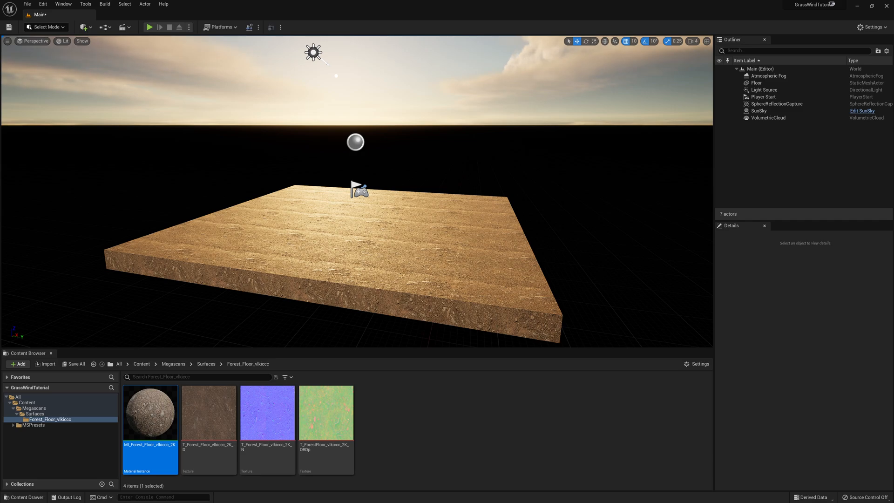
- Switch to Quixel Bridge and add the Thatching Grass 3D plant to the project at Highest Quality
{"action": "key", "text": "alt+Tab"}
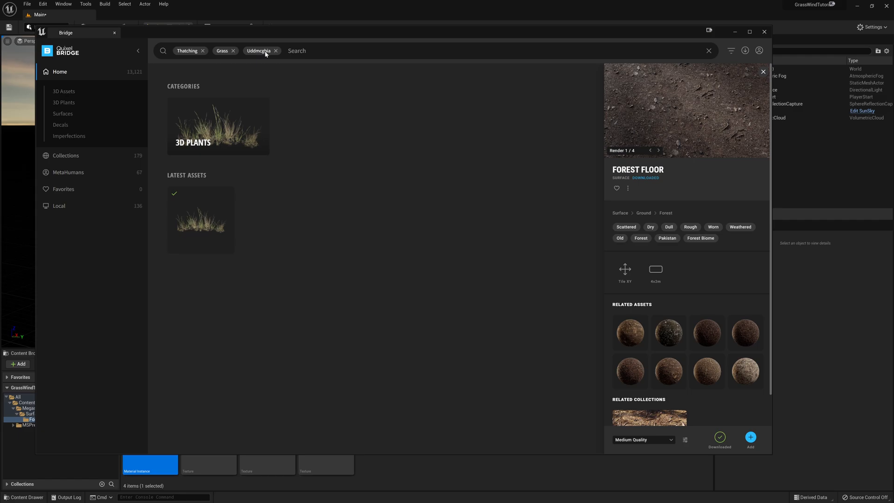
{"action": "left_click", "coordinate": [200, 213]}
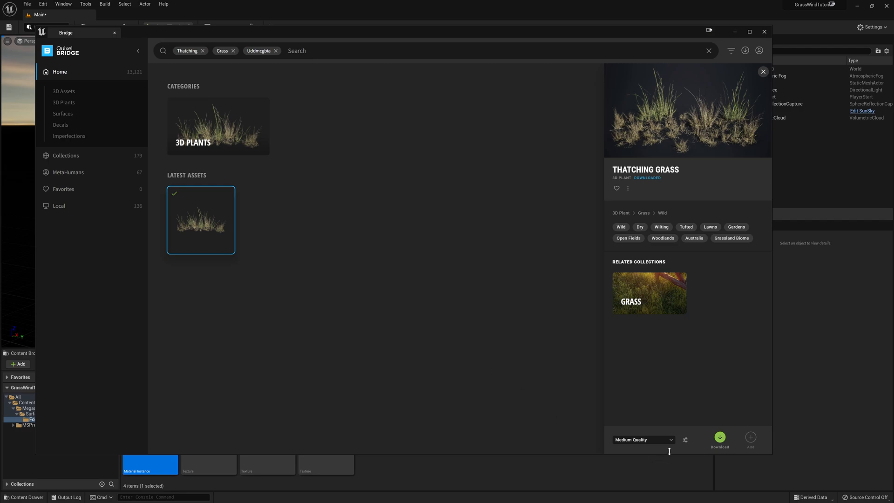
{"action": "left_click", "coordinate": [651, 439]}
{"action": "left_click", "coordinate": [646, 426]}
{"action": "left_click", "coordinate": [751, 436]}
{"action": "left_click", "coordinate": [736, 32]}
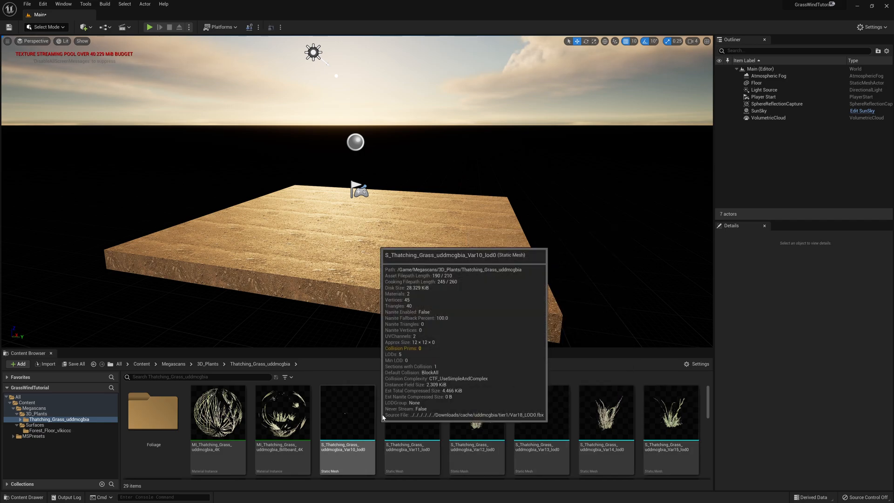
- Save the level and switch the editor to Foliage mode with the whole floor in view
{"action": "right_click_drag", "start_coordinate": [490, 255], "coordinate": [521, 276]}
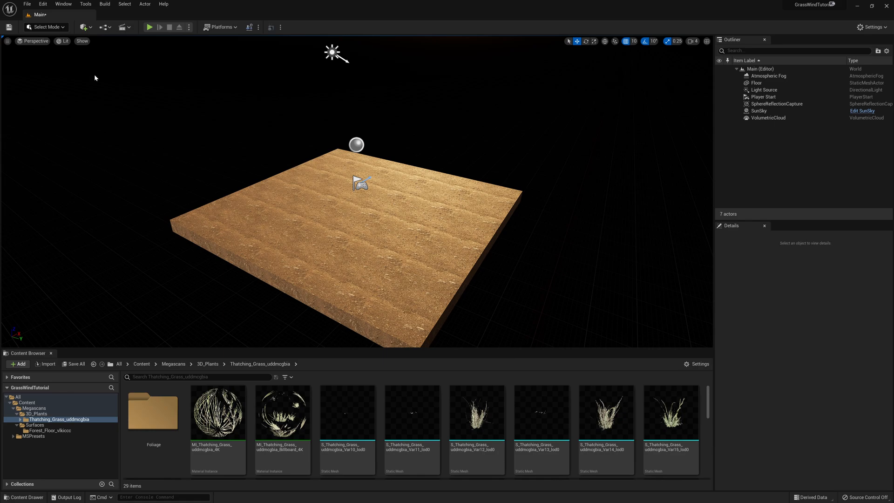
{"action": "key", "text": "ctrl+s"}
{"action": "left_click", "coordinate": [60, 28]}
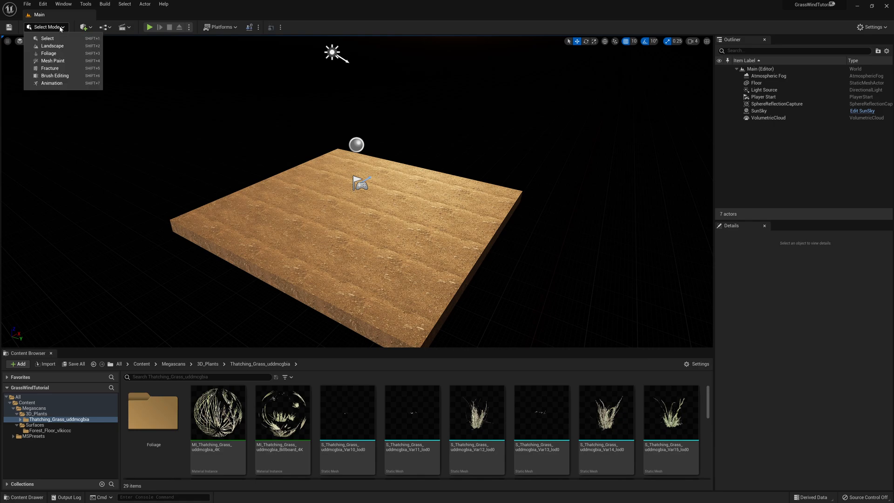
{"action": "left_click", "coordinate": [51, 53]}
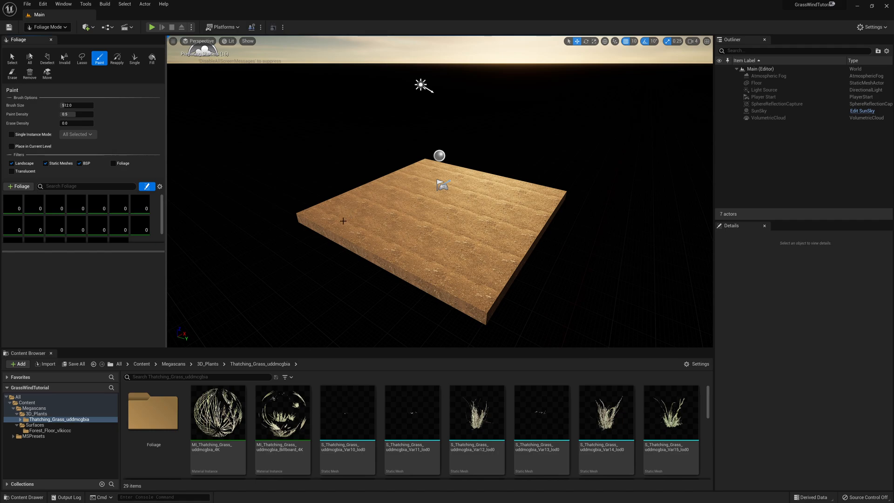
{"action": "key", "text": "d"}
{"action": "right_click_drag", "start_coordinate": [243, 208], "coordinate": [210, 230]}
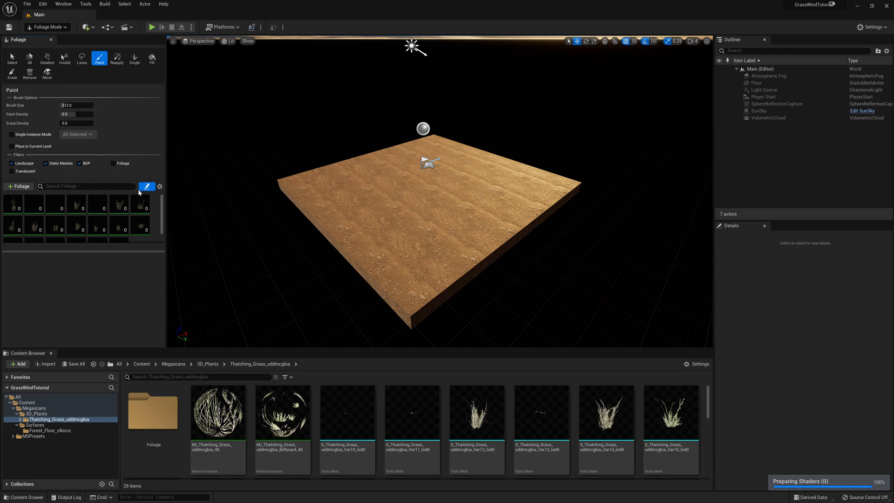
- Select all the thatching grass foliage types and leave every one of them enabled for painting
{"action": "key", "text": "ctrl+a"}
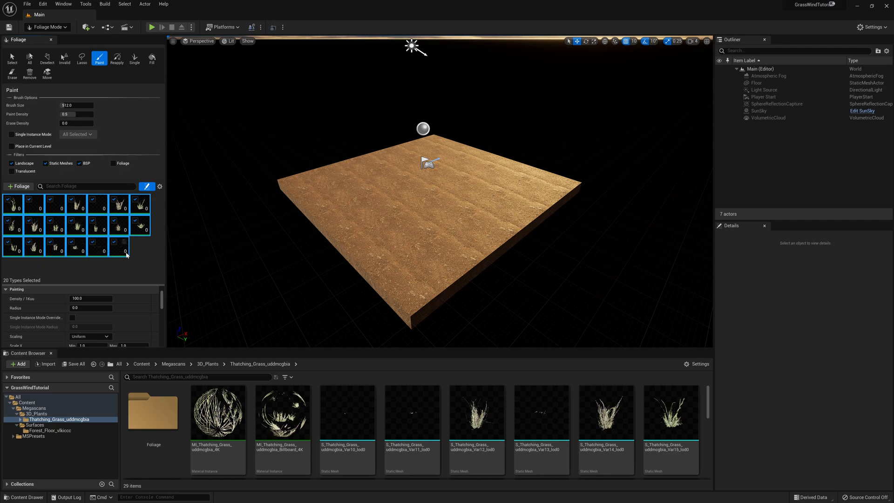
{"action": "left_click", "coordinate": [9, 199]}
{"action": "left_click", "coordinate": [8, 199]}
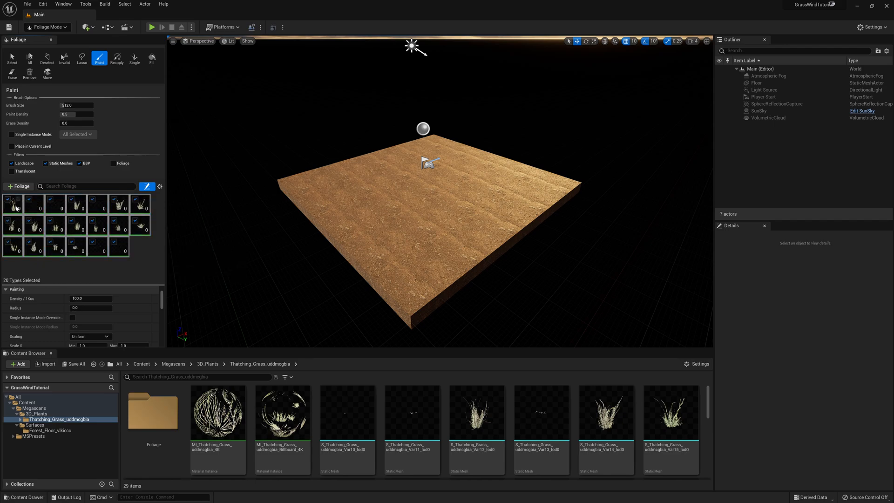
- Clear the foliage type selection and reselect the whole set of thatching grass types
{"action": "left_click", "coordinate": [153, 259]}
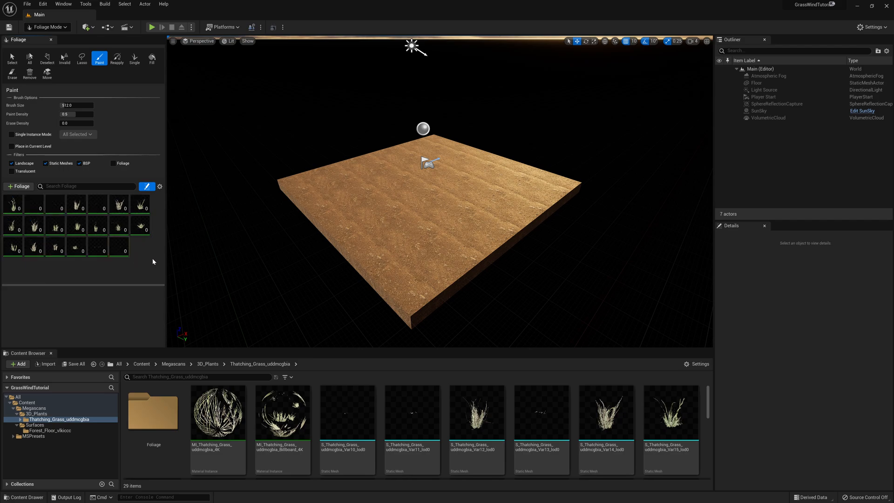
{"action": "left_click", "coordinate": [126, 252]}
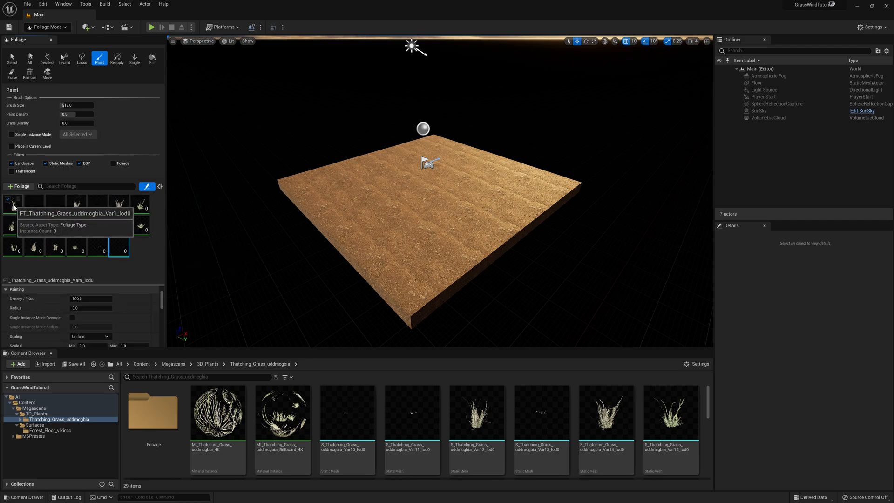
{"action": "left_click", "coordinate": [123, 253], "text": "shift"}
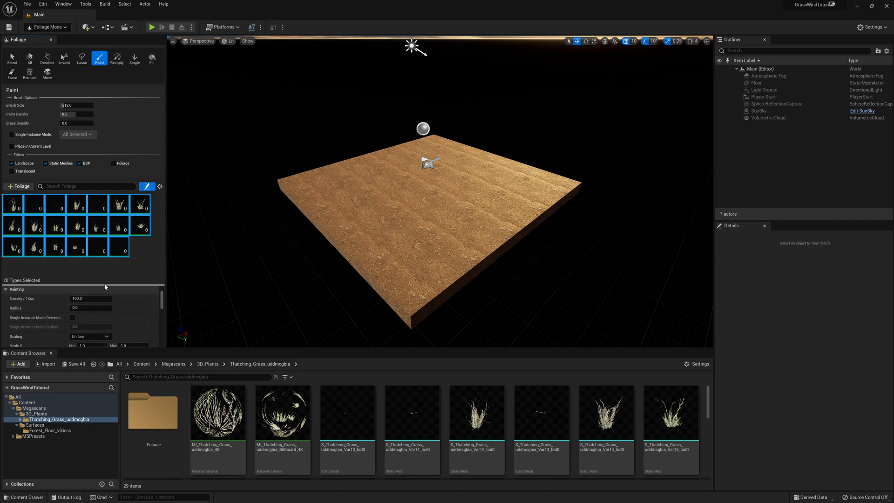
- Enlarge the foliage painting settings area and reduce the brush size to about 213
{"action": "left_click_drag", "start_coordinate": [104, 284], "coordinate": [103, 267]}
{"action": "scroll", "coordinate": [102, 306], "scroll_direction": "up", "scroll_amount": 2}
{"action": "scroll", "coordinate": [101, 302], "scroll_direction": "down", "scroll_amount": 2}
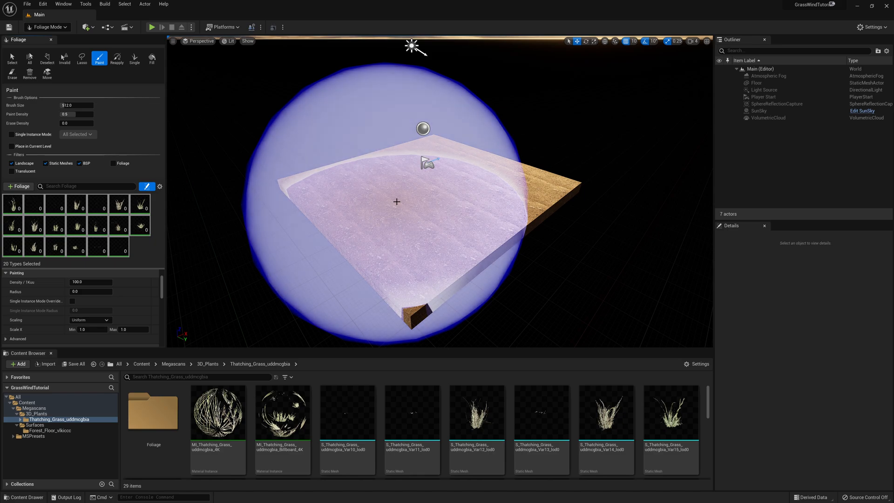
{"action": "left_click_drag", "start_coordinate": [75, 106], "coordinate": [59, 106]}
- Paint a test patch of thatching grass in the middle of the floor
{"action": "mouse_move", "coordinate": [401, 202]}
{"action": "left_mouse_down"}
{"action": "mouse_move", "coordinate": [427, 215]}
{"action": "mouse_move", "coordinate": [412, 208]}
{"action": "left_mouse_up"}
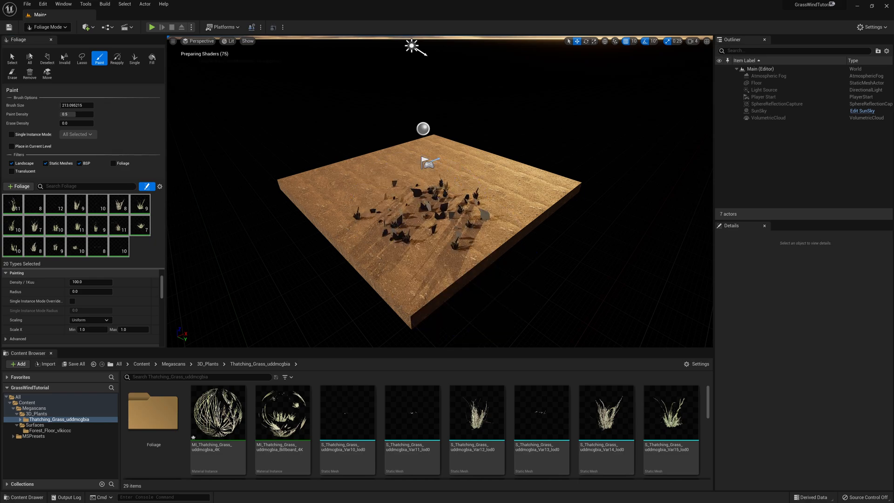
{"action": "scroll", "coordinate": [440, 195], "scroll_direction": "up", "scroll_amount": 3}
{"action": "scroll", "coordinate": [440, 196], "scroll_direction": "up", "scroll_amount": 2}
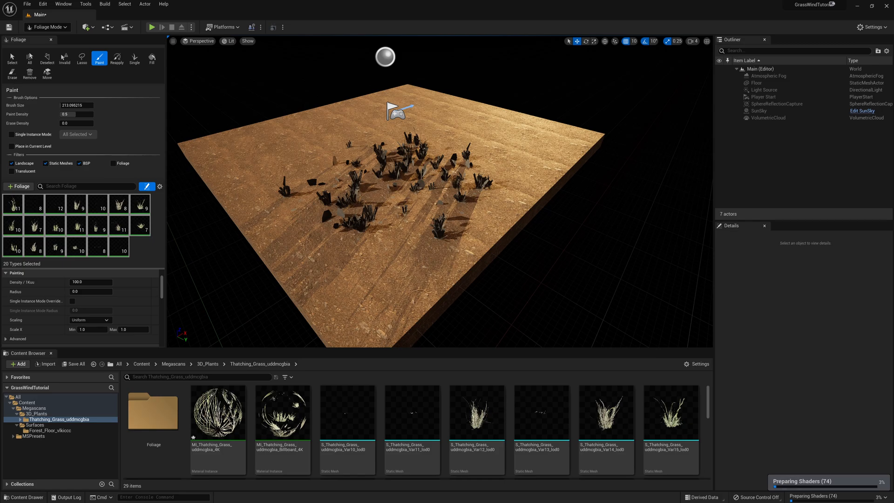
{"action": "scroll", "coordinate": [440, 196], "scroll_direction": "up", "scroll_amount": 4}
{"action": "scroll", "coordinate": [440, 196], "scroll_direction": "up", "scroll_amount": 2}
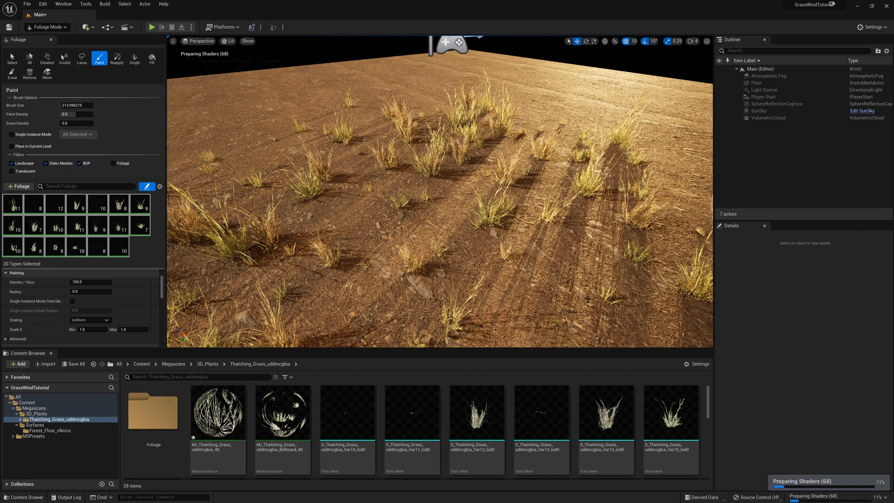
{"action": "scroll", "coordinate": [440, 195], "scroll_direction": "down", "scroll_amount": 2}
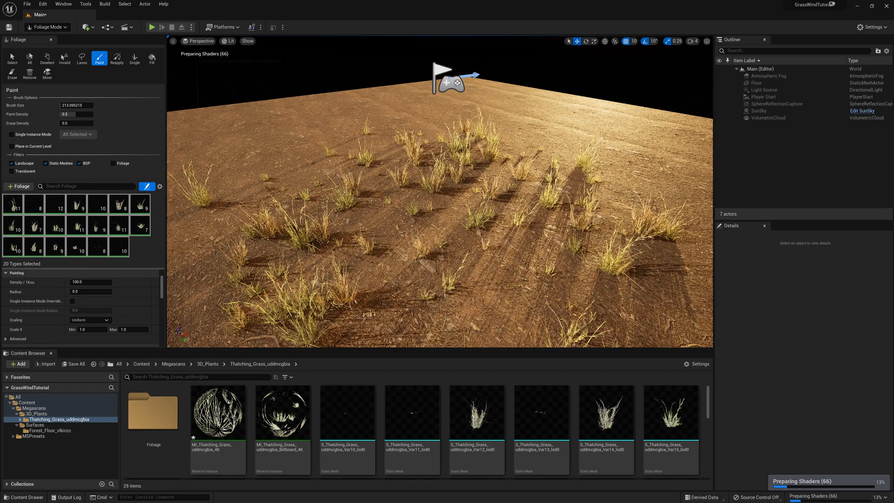
- Examine the size and look of the painted grass patch from close up and from farther away
{"action": "key", "text": "w"}
{"action": "right_click_drag", "start_coordinate": [440, 196], "coordinate": [439, 177]}
{"action": "key", "text": "s"}
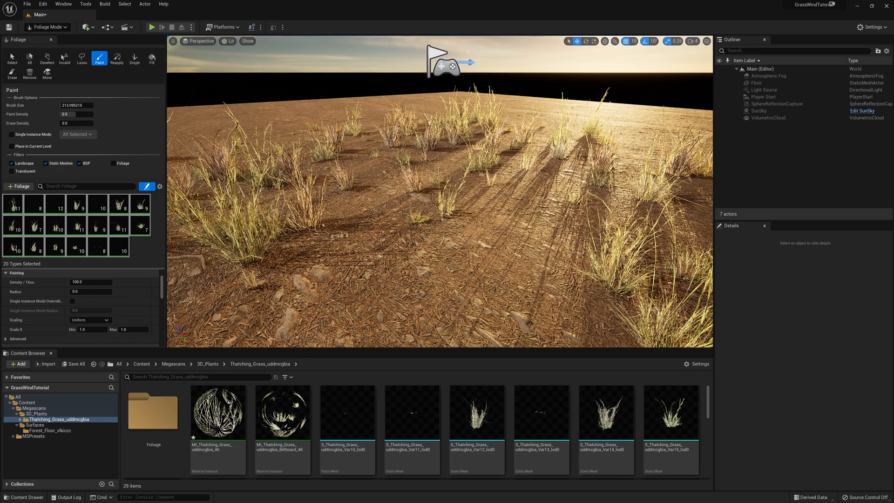
{"action": "right_click_drag", "start_coordinate": [340, 235], "coordinate": [349, 232]}
{"action": "key", "text": "s"}
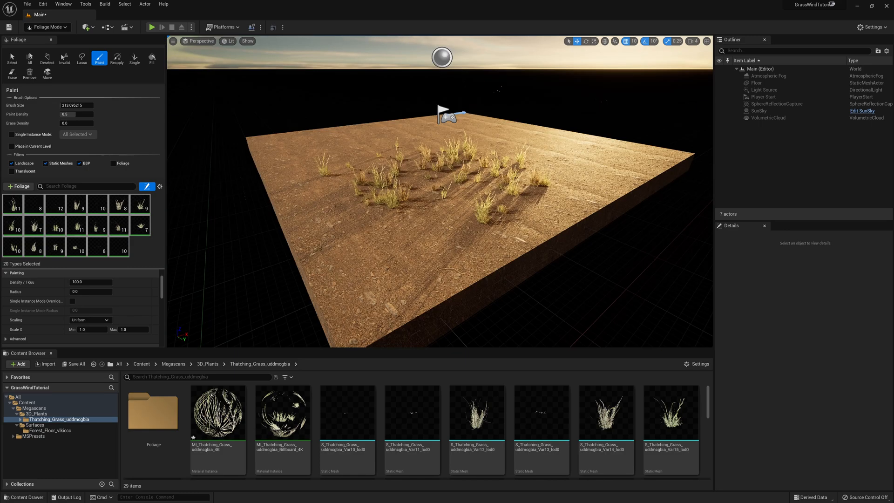
{"action": "key", "text": "w"}
{"action": "key", "text": "s"}
{"action": "right_click_drag", "start_coordinate": [350, 231], "coordinate": [350, 213]}
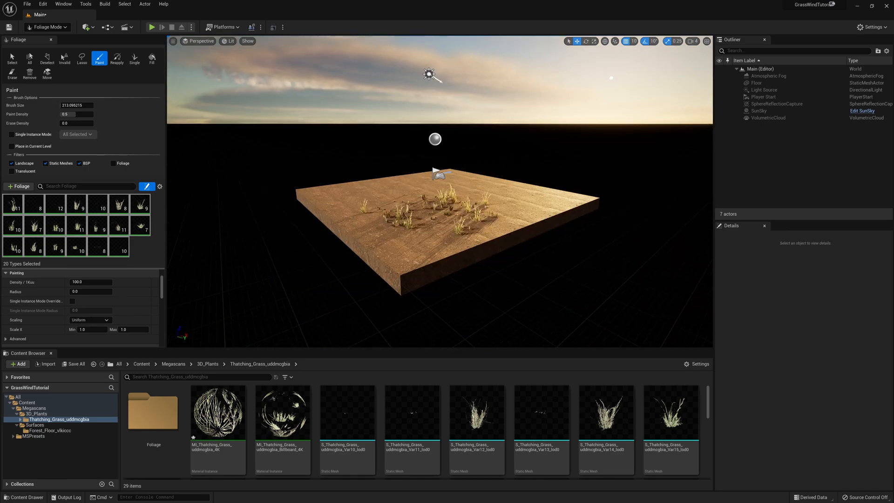
{"action": "key", "text": "w"}
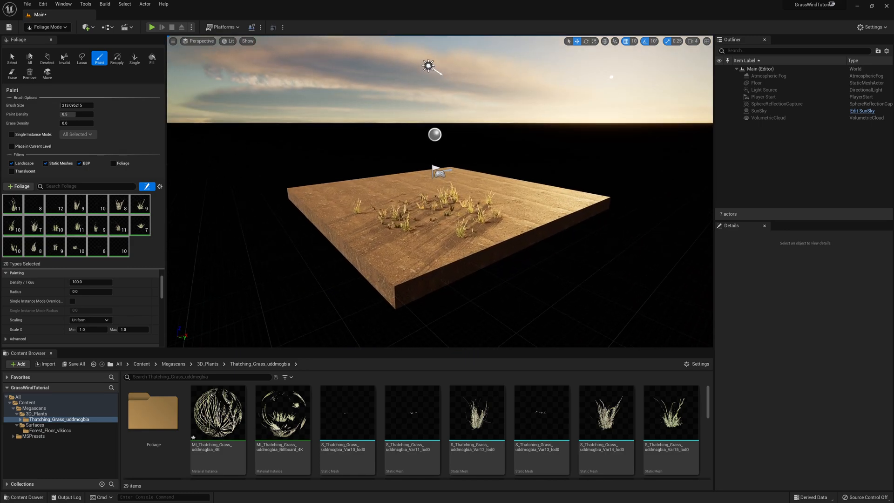
{"action": "key", "text": "w"}
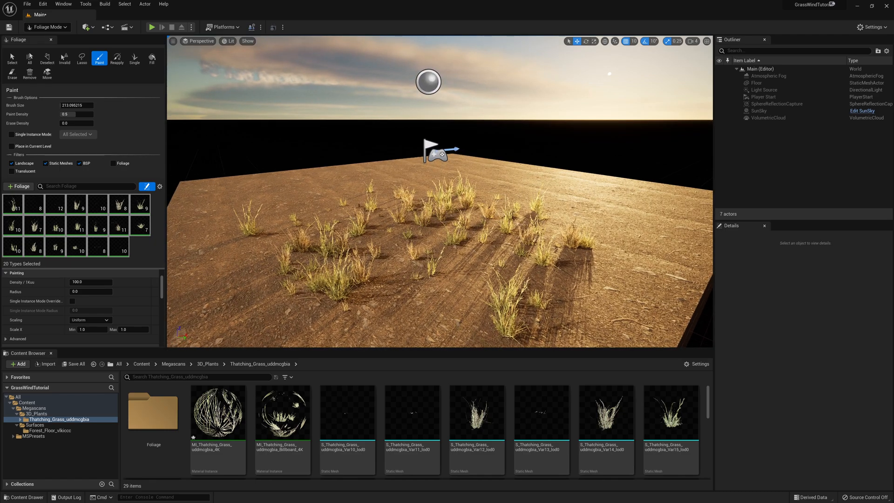
{"action": "key", "text": "a"}
{"action": "right_click_drag", "start_coordinate": [349, 212], "coordinate": [369, 210]}
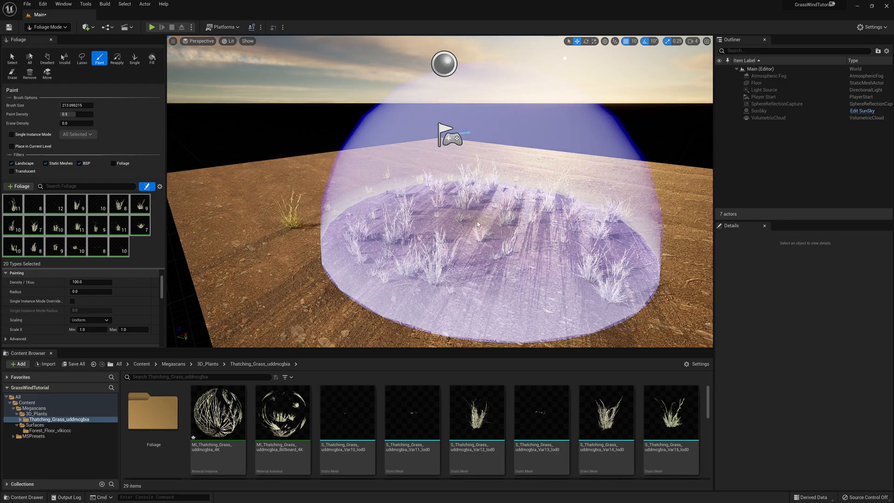
- Undo the test patch and try painting the grass with a maximum Scale X of 2, undoing that as well
{"action": "key", "text": "ctrl+z"}
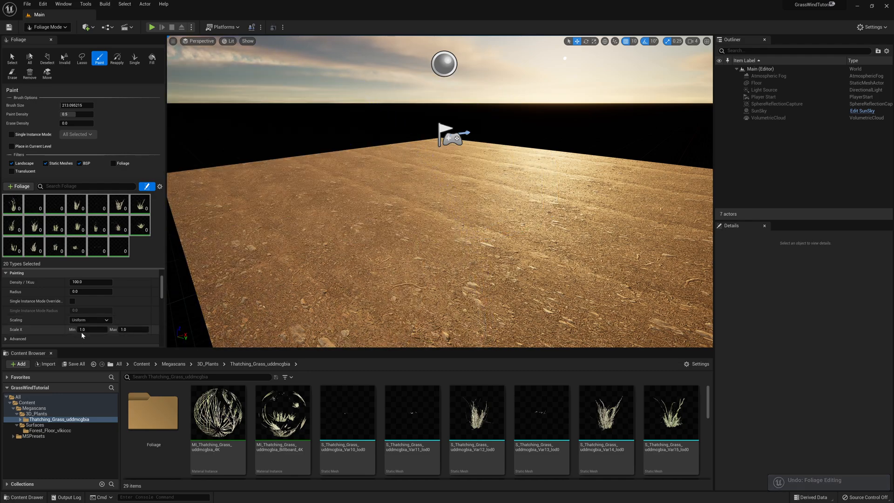
{"action": "left_click", "coordinate": [134, 329]}
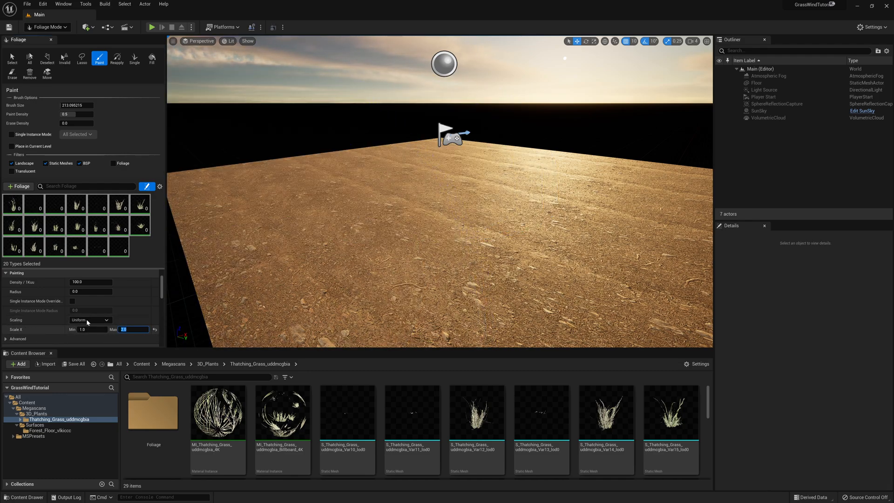
{"action": "mouse_move", "coordinate": [413, 216]}
{"action": "left_mouse_down"}
{"action": "mouse_move", "coordinate": [373, 289]}
{"action": "mouse_move", "coordinate": [489, 210]}
{"action": "left_mouse_up"}
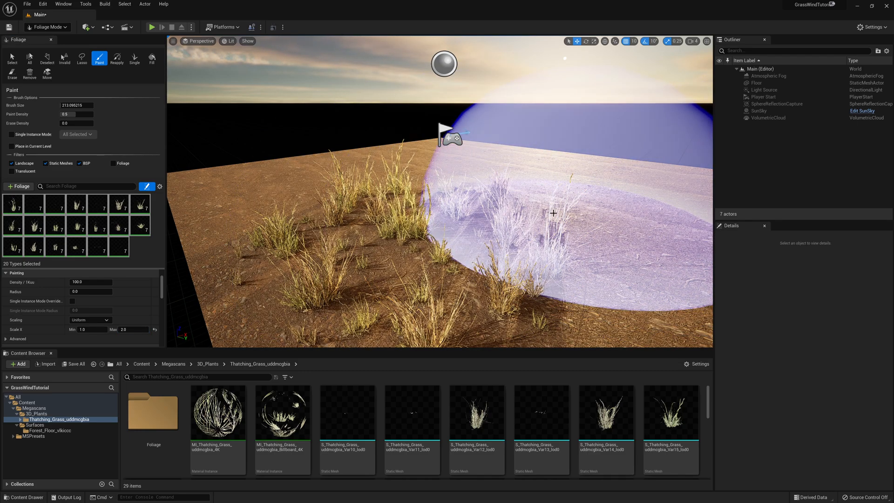
{"action": "key", "text": "ctrl+z"}
{"action": "key", "text": "ctrl+z"}
- Set the maximum Scale X to 2.5 and paint thatching grass over most of the floor
{"action": "left_click", "coordinate": [122, 328]}
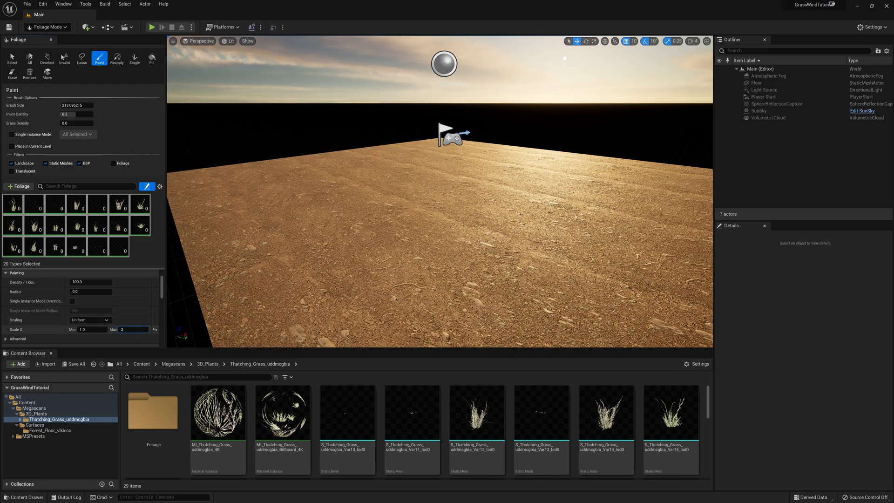
{"action": "scroll", "coordinate": [431, 210], "scroll_direction": "down", "scroll_amount": 5}
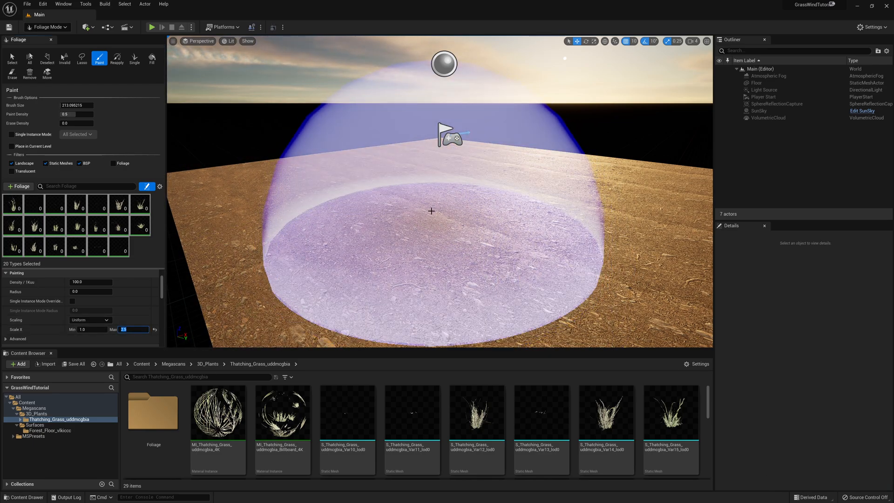
{"action": "mouse_move", "coordinate": [428, 196]}
{"action": "right_mouse_down"}
{"action": "mouse_move", "coordinate": [429, 219]}
{"action": "mouse_move", "coordinate": [447, 224]}
{"action": "mouse_move", "coordinate": [433, 214]}
{"action": "mouse_move", "coordinate": [431, 221]}
{"action": "mouse_move", "coordinate": [493, 208]}
{"action": "right_mouse_up"}
{"action": "mouse_move", "coordinate": [492, 209]}
{"action": "left_mouse_down"}
{"action": "mouse_move", "coordinate": [373, 175]}
{"action": "mouse_move", "coordinate": [279, 212]}
{"action": "mouse_move", "coordinate": [347, 223]}
{"action": "mouse_move", "coordinate": [447, 261]}
{"action": "mouse_move", "coordinate": [479, 242]}
{"action": "mouse_move", "coordinate": [387, 223]}
{"action": "mouse_move", "coordinate": [323, 180]}
{"action": "mouse_move", "coordinate": [340, 149]}
{"action": "mouse_move", "coordinate": [509, 200]}
{"action": "mouse_move", "coordinate": [494, 239]}
{"action": "mouse_move", "coordinate": [363, 250]}
{"action": "mouse_move", "coordinate": [405, 283]}
{"action": "left_mouse_up"}
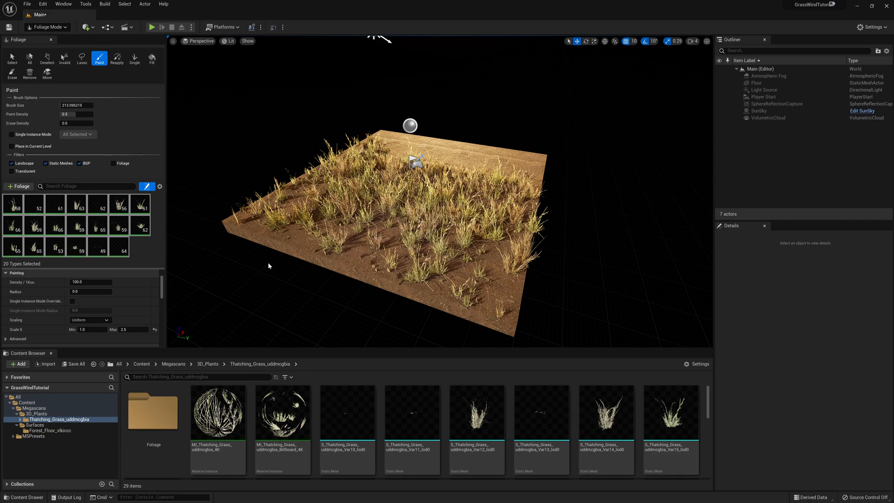
- Set the foliage density to 150 and paint additional grass over the planted area
{"action": "left_click", "coordinate": [82, 281]}
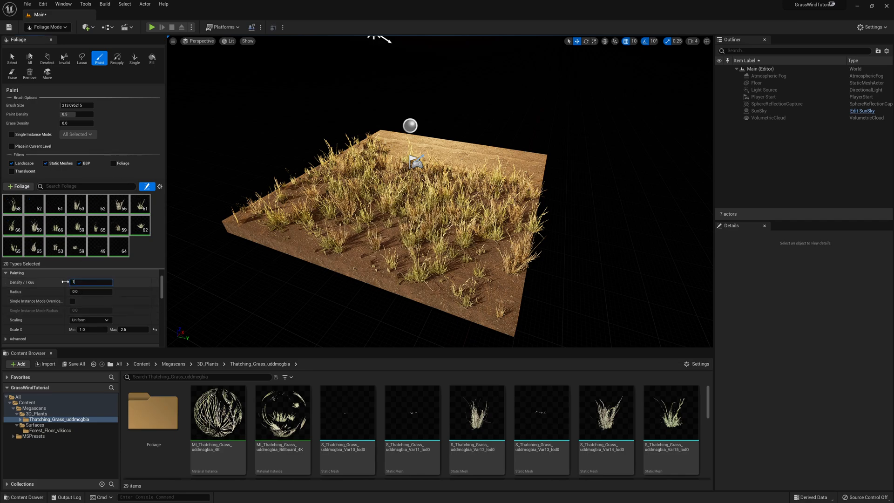
{"action": "mouse_move", "coordinate": [300, 259]}
{"action": "left_mouse_down"}
{"action": "mouse_move", "coordinate": [319, 210]}
{"action": "mouse_move", "coordinate": [299, 219]}
{"action": "mouse_move", "coordinate": [483, 254]}
{"action": "left_mouse_up"}
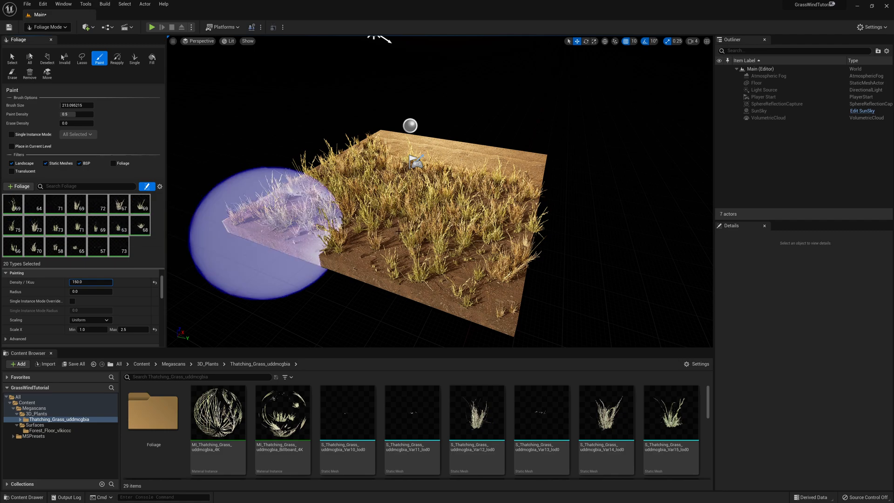
{"action": "mouse_move", "coordinate": [484, 209]}
{"action": "left_mouse_down"}
{"action": "mouse_move", "coordinate": [463, 279]}
{"action": "mouse_move", "coordinate": [389, 295]}
{"action": "mouse_move", "coordinate": [194, 301]}
{"action": "left_mouse_up"}
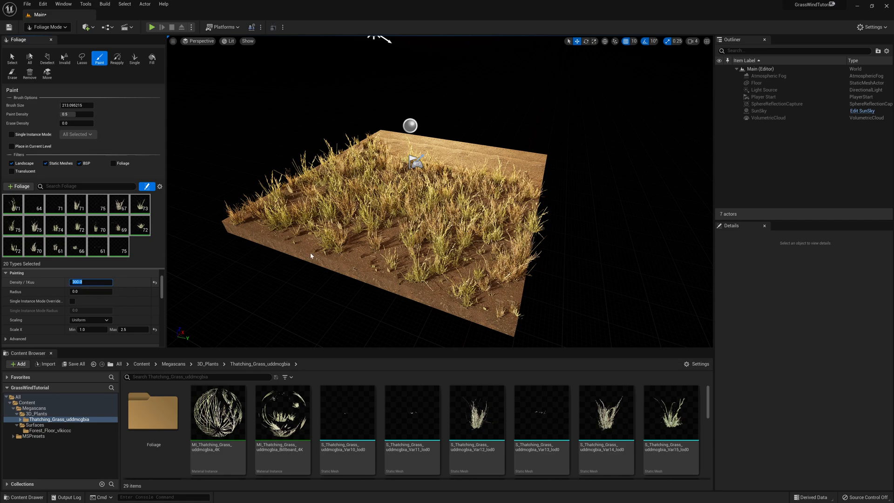
- Try painting over the grass at a density of 300 and undo the added foliage
{"action": "mouse_move", "coordinate": [296, 203]}
{"action": "left_mouse_down"}
{"action": "mouse_move", "coordinate": [261, 186]}
{"action": "mouse_move", "coordinate": [503, 252]}
{"action": "mouse_move", "coordinate": [487, 250]}
{"action": "mouse_move", "coordinate": [369, 160]}
{"action": "mouse_move", "coordinate": [319, 150]}
{"action": "mouse_move", "coordinate": [543, 219]}
{"action": "mouse_move", "coordinate": [380, 289]}
{"action": "left_mouse_up"}
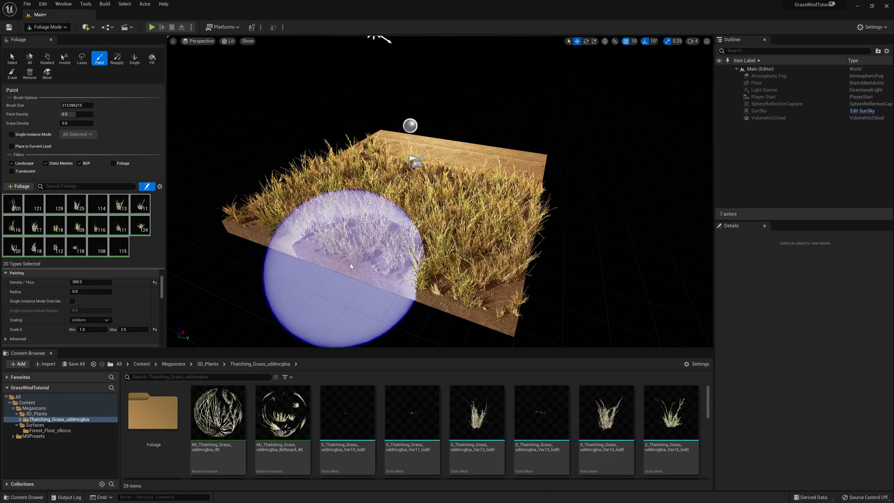
{"action": "key", "text": "ctrl+z"}
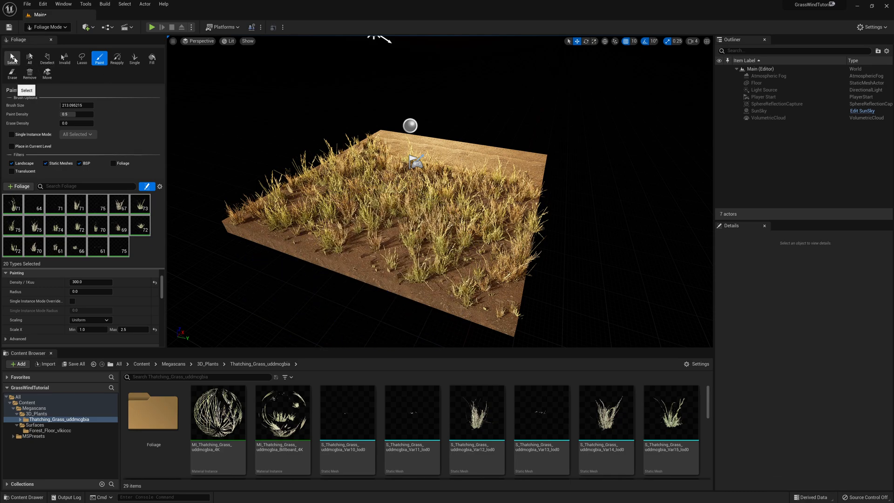
- Leave foliage painting by switching the editor to Select mode, with the grass field in view
{"action": "mouse_move", "coordinate": [339, 205]}
{"action": "right_mouse_down"}
{"action": "mouse_move", "coordinate": [310, 205]}
{"action": "mouse_move", "coordinate": [302, 180]}
{"action": "right_mouse_up"}
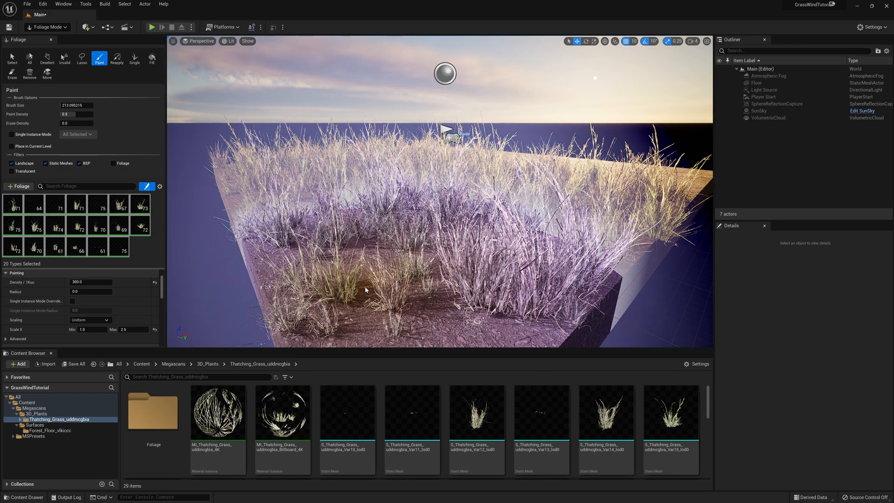
{"action": "left_click", "coordinate": [54, 28]}
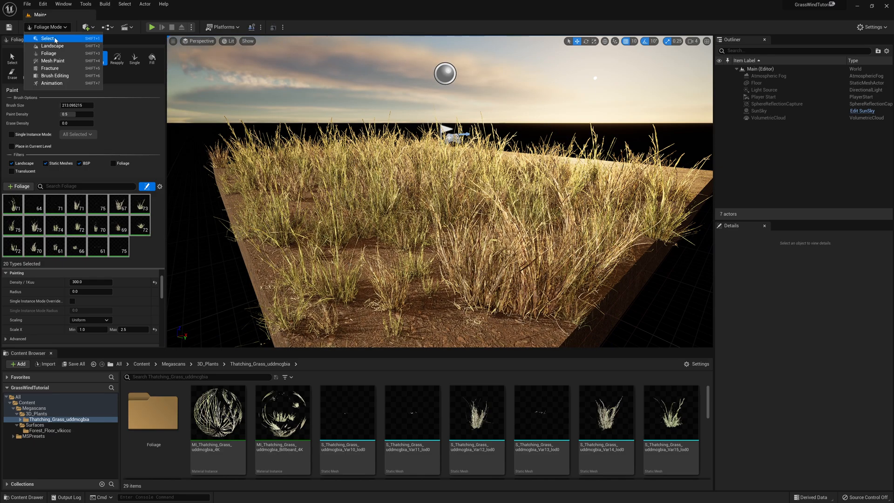
{"action": "left_click", "coordinate": [50, 40]}
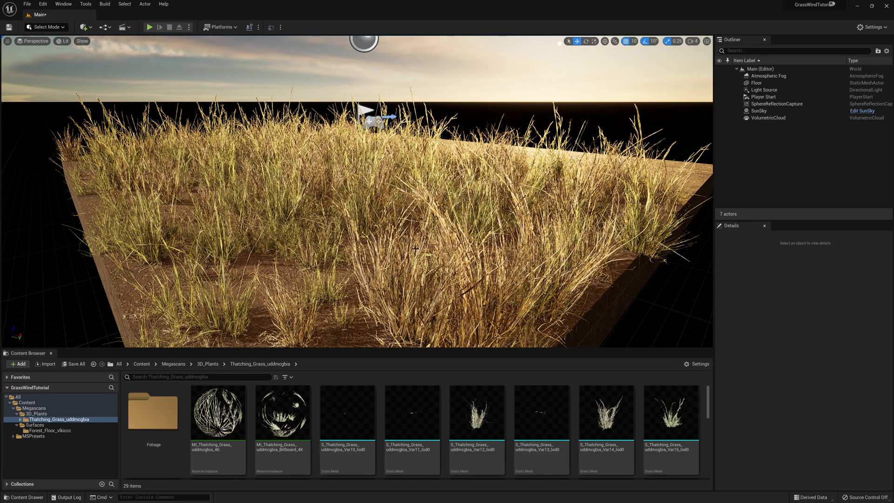
{"action": "scroll", "coordinate": [357, 192], "scroll_direction": "down", "scroll_amount": 6}
{"action": "scroll", "coordinate": [357, 191], "scroll_direction": "up", "scroll_amount": 5}
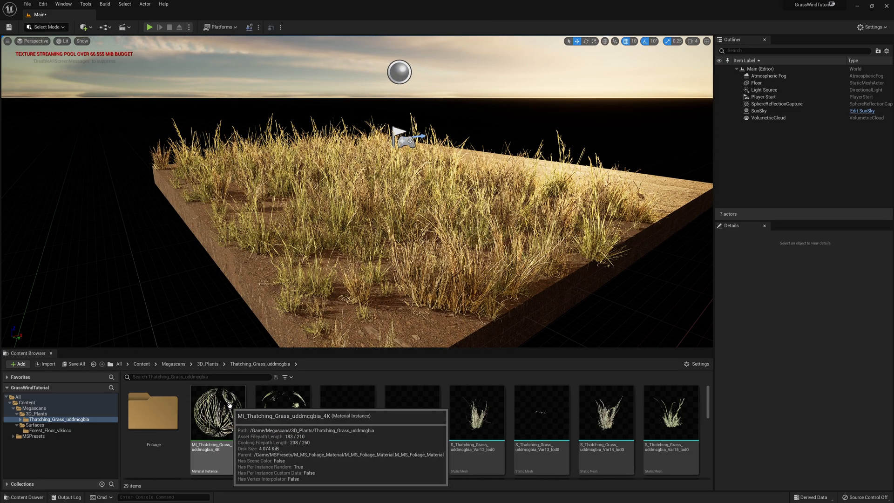
- Open the MI_Thatching_Grass_uddmcgbia_4K material instance and position its editor window over the level
{"action": "left_click", "coordinate": [229, 404]}
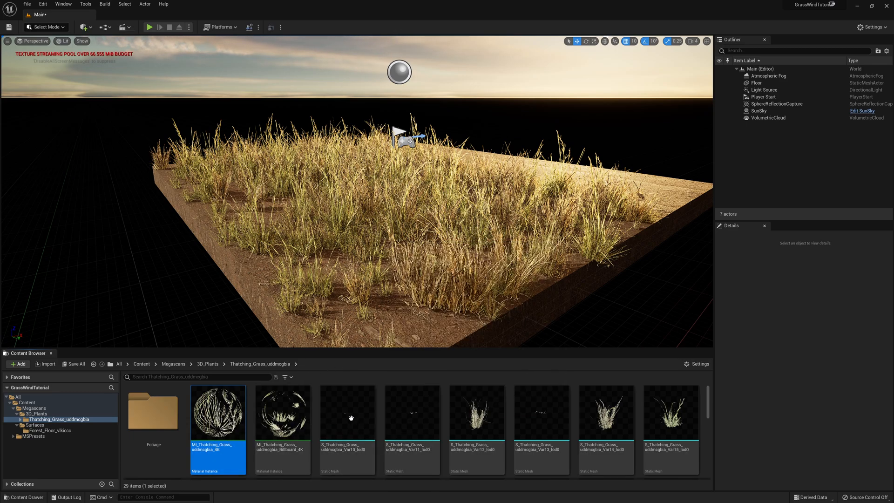
{"action": "double_click", "coordinate": [228, 419]}
{"action": "left_click_drag", "start_coordinate": [348, 244], "coordinate": [410, 80]}
{"action": "scroll", "coordinate": [345, 283], "scroll_direction": "down", "scroll_amount": 5}
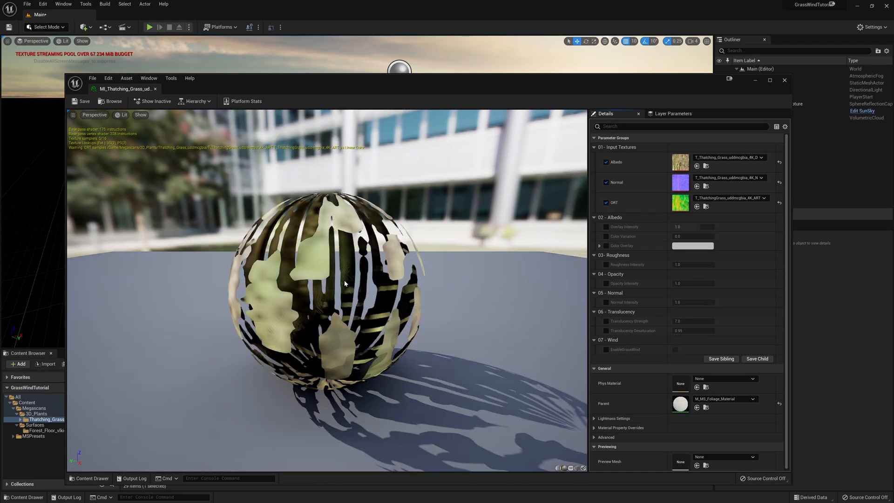
- Override the EnableGrassWind parameter in the material instance's Wind group and turn it on
{"action": "scroll", "coordinate": [345, 283], "scroll_direction": "up", "scroll_amount": 2}
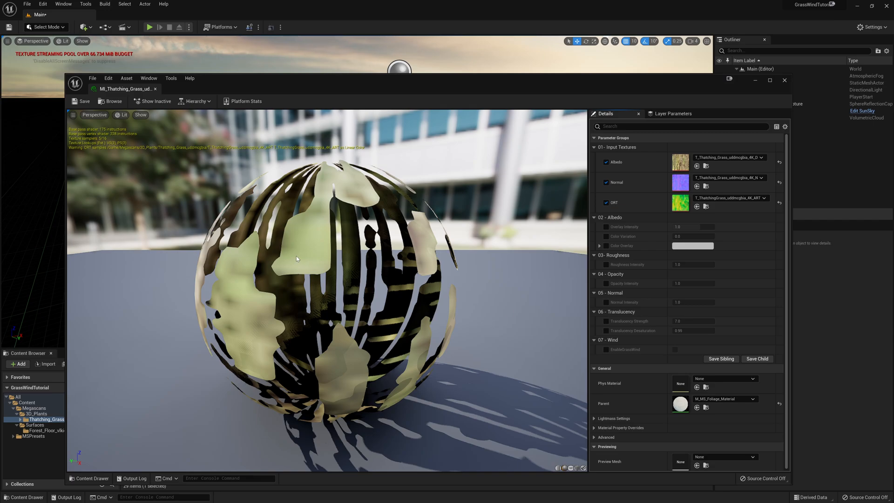
{"action": "mouse_move", "coordinate": [327, 291]}
{"action": "right_mouse_down"}
{"action": "mouse_move", "coordinate": [326, 242]}
{"action": "mouse_move", "coordinate": [326, 303]}
{"action": "right_mouse_up"}
{"action": "left_click_drag", "start_coordinate": [327, 302], "coordinate": [494, 309]}
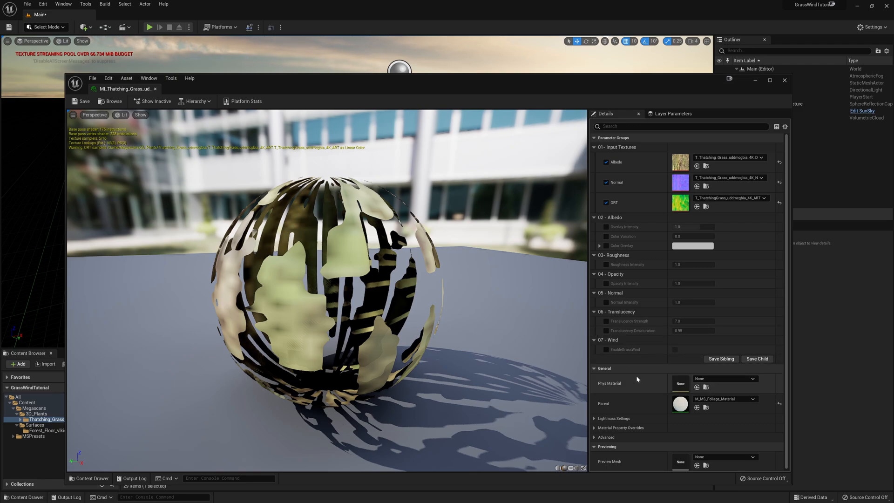
{"action": "left_click", "coordinate": [606, 350]}
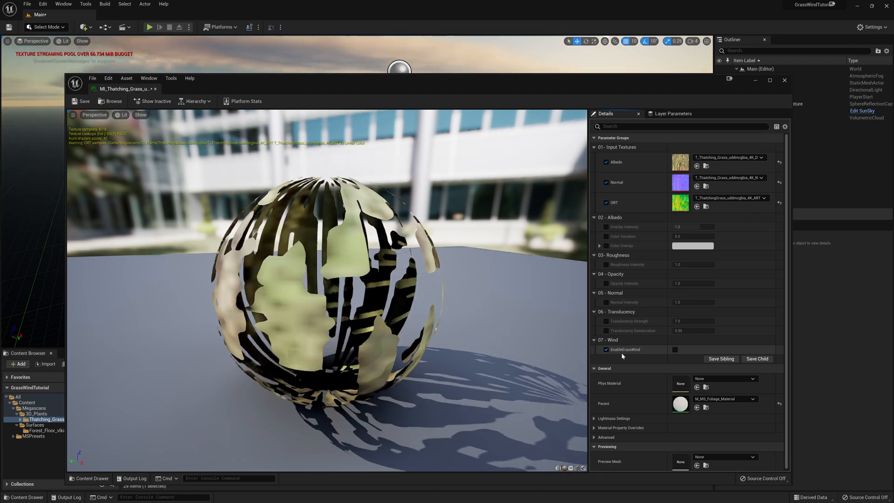
{"action": "left_click", "coordinate": [675, 350]}
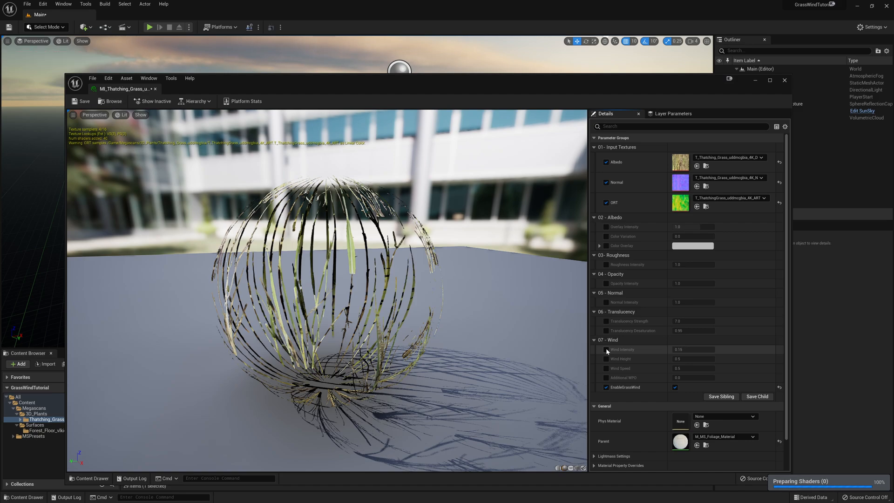
- Override Wind Intensity at 0.5, Wind Height at 0.5 and Wind Speed at 0.3, and save the grass material instance
{"action": "left_click", "coordinate": [606, 350]}
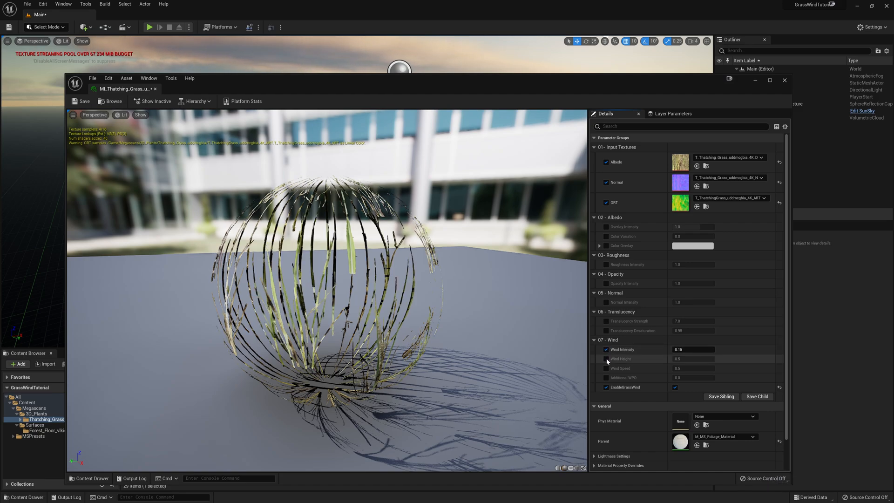
{"action": "left_click", "coordinate": [606, 359]}
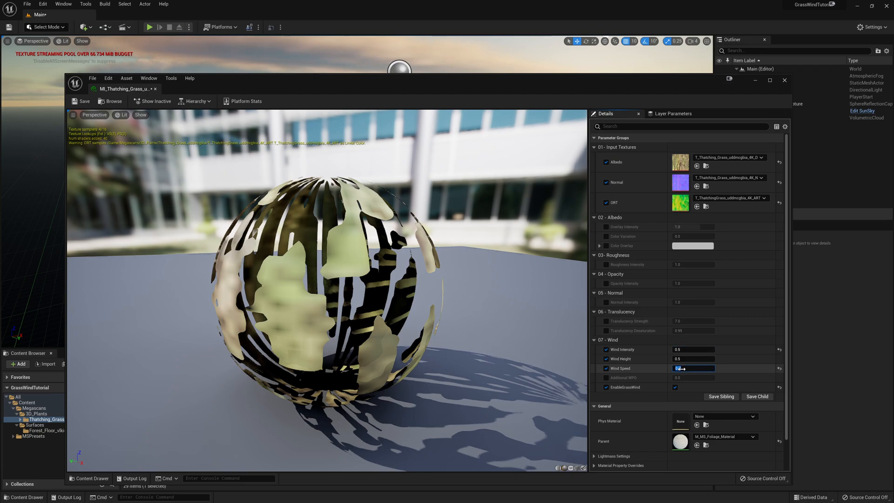
{"action": "left_click", "coordinate": [85, 101]}
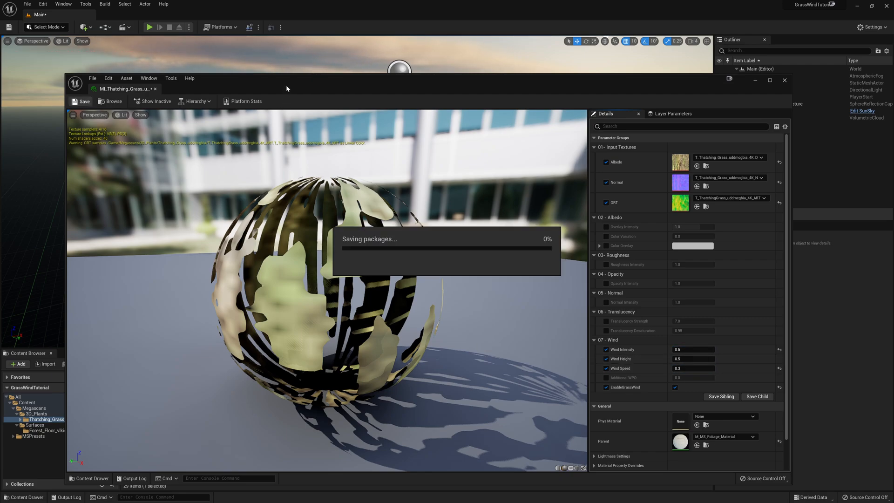
- Move the material instance window clear of the level, examine the grass moving in the wind, and close the window
{"action": "left_click_drag", "start_coordinate": [283, 82], "coordinate": [425, 259]}
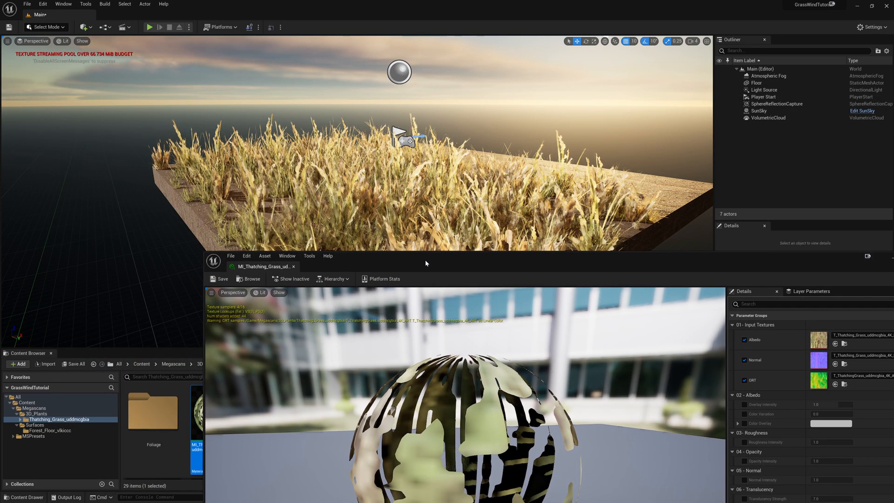
{"action": "left_click_drag", "start_coordinate": [484, 256], "coordinate": [400, 289]}
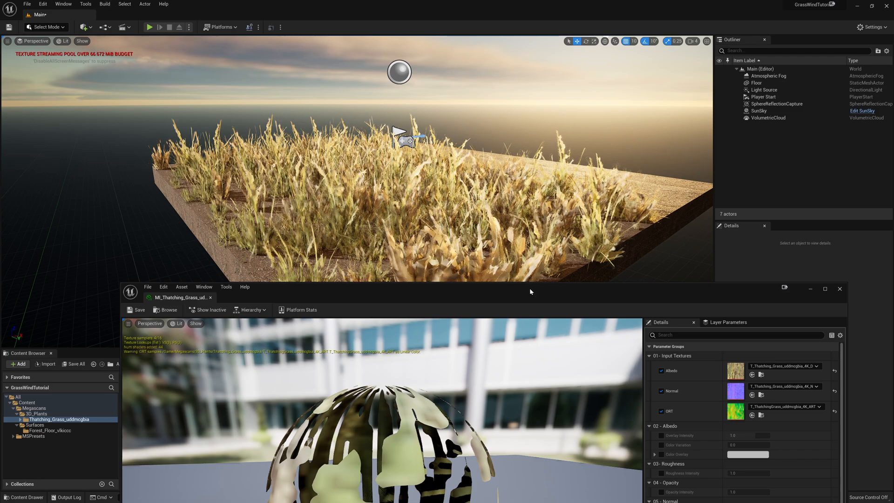
{"action": "left_click_drag", "start_coordinate": [529, 288], "coordinate": [515, 270]}
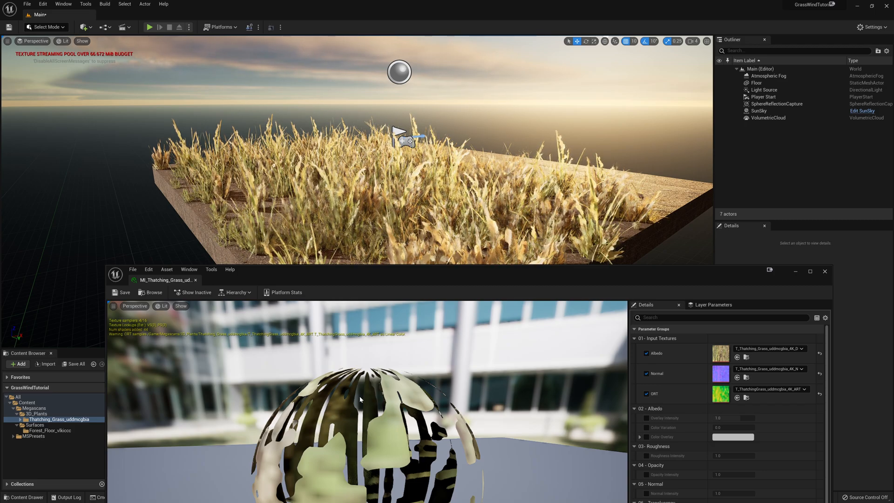
{"action": "left_click_drag", "start_coordinate": [416, 268], "coordinate": [352, 271]}
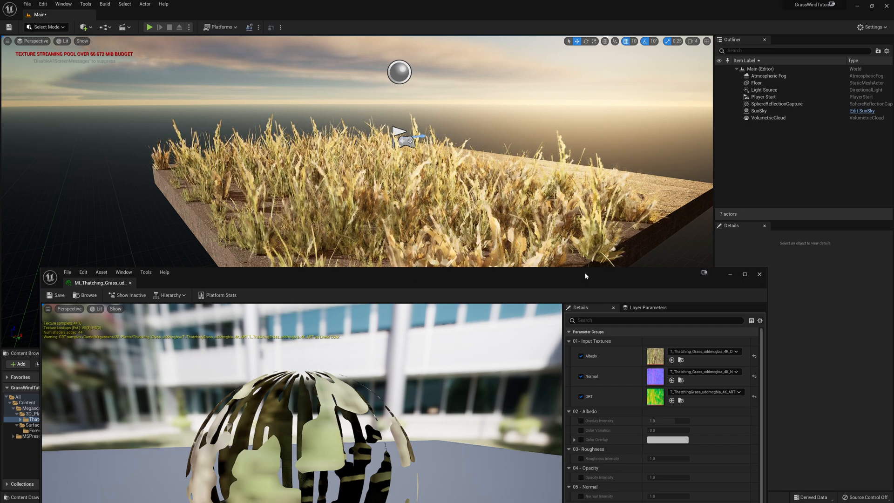
{"action": "left_click_drag", "start_coordinate": [585, 272], "coordinate": [610, 260]}
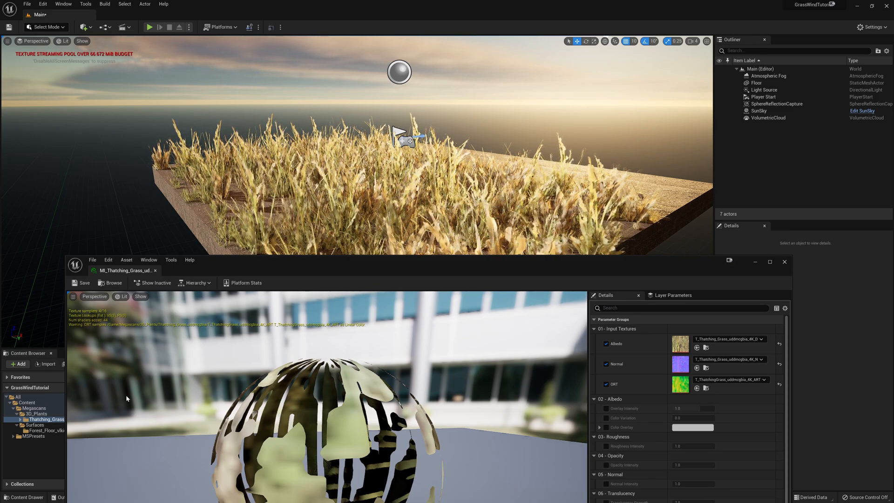
{"action": "left_click", "coordinate": [784, 262]}
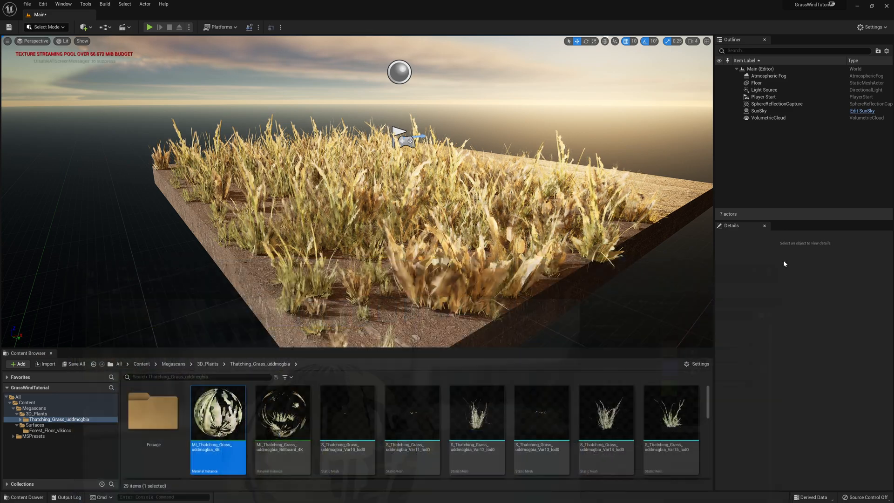
- Open the MI_Thatching_Grass_uddmcgbia_Billboard_4K material instance, override its EnableGrassWind parameter and turn it on
{"action": "left_click", "coordinate": [284, 419]}
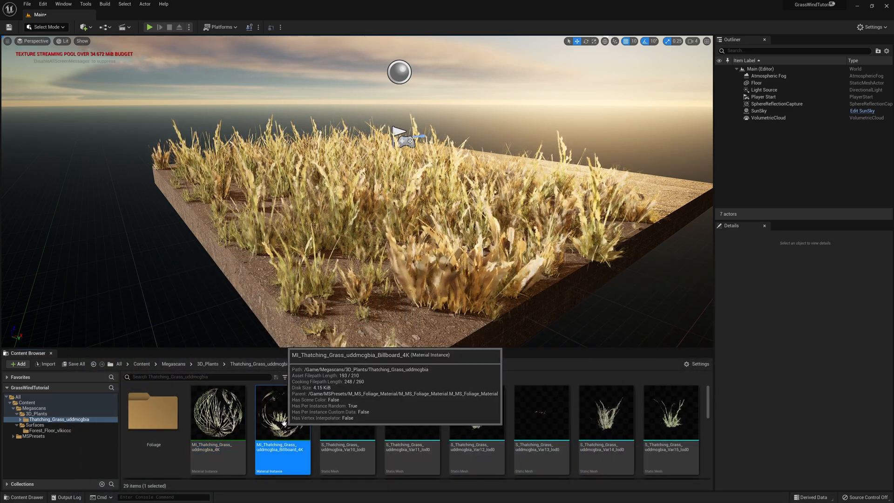
{"action": "double_click", "coordinate": [284, 417]}
{"action": "left_click_drag", "start_coordinate": [458, 256], "coordinate": [472, 116]}
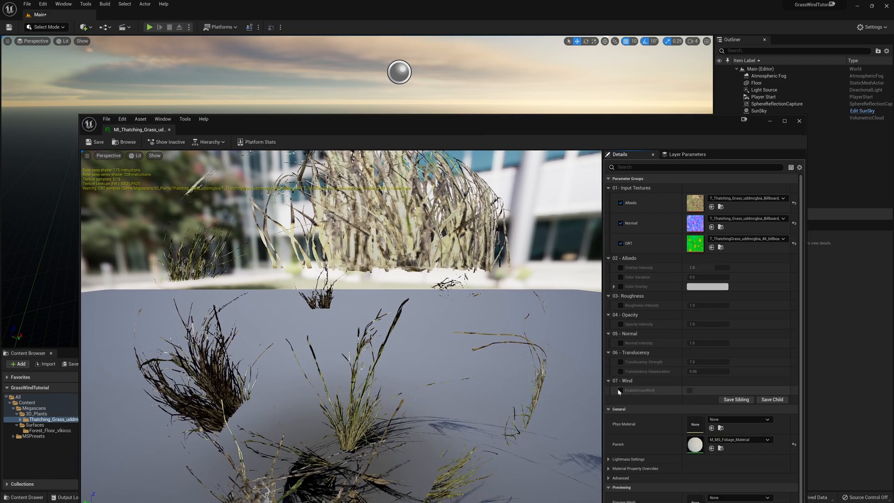
{"action": "left_click", "coordinate": [620, 390]}
{"action": "left_click", "coordinate": [690, 390]}
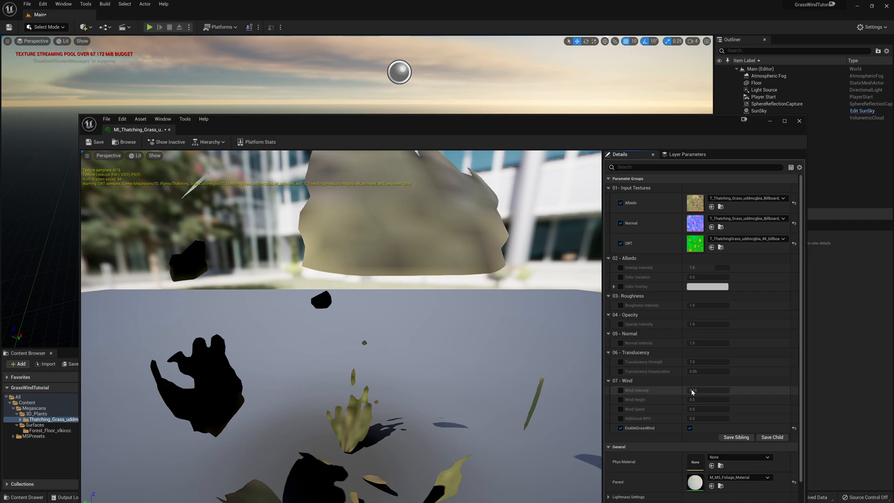
- Override the billboard's Wind Intensity at 0.5, Wind Height at 0.5 and Wind Speed at 0.3, save it and minimize its editor
{"action": "left_click", "coordinate": [620, 409]}
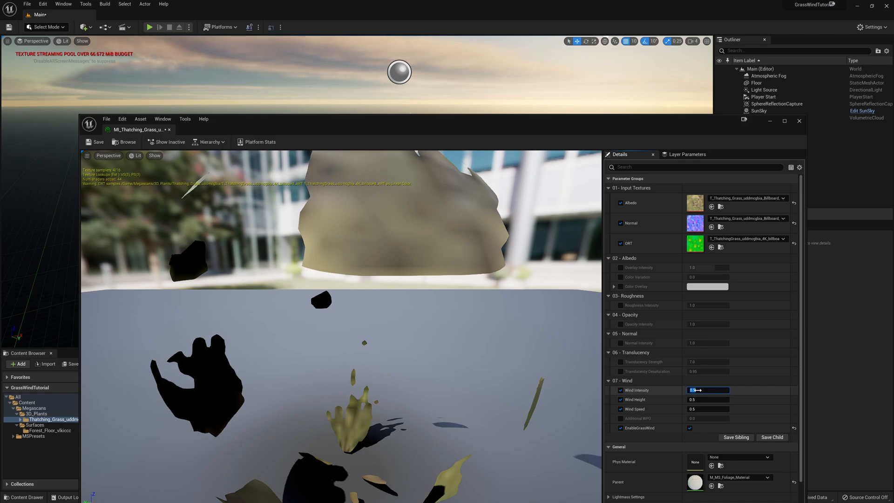
{"action": "left_click", "coordinate": [697, 408]}
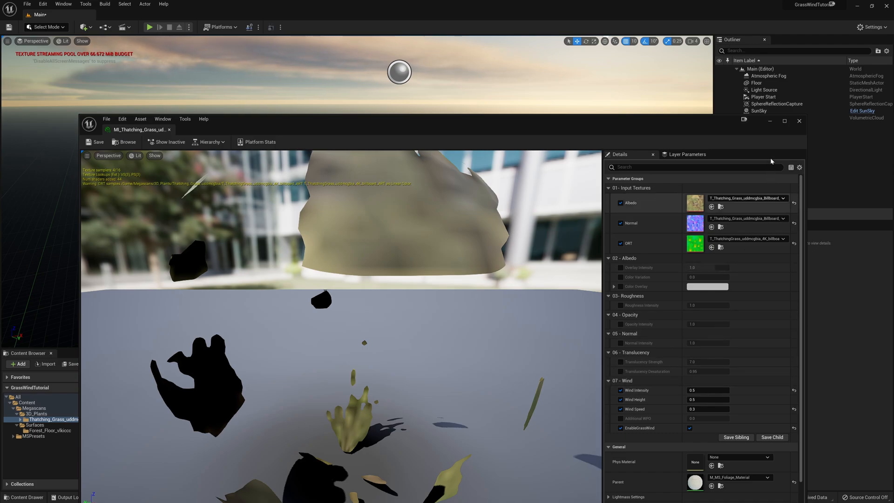
{"action": "left_click", "coordinate": [771, 123]}
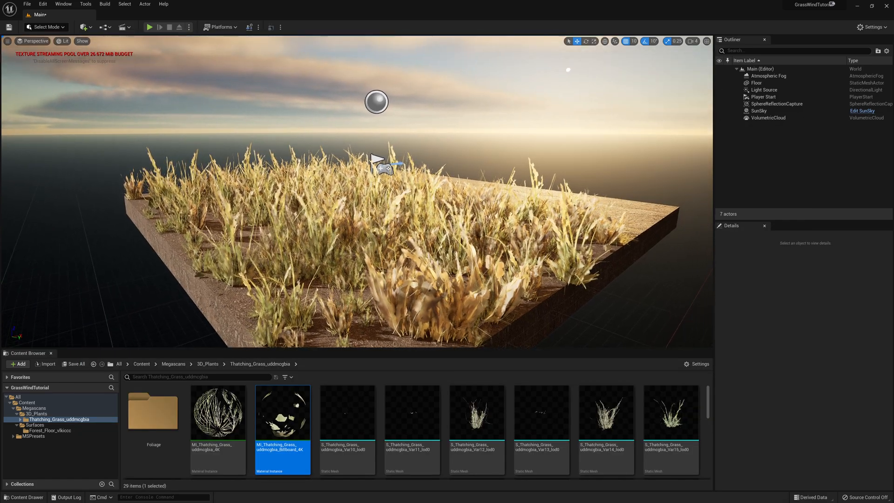
- Run the console command r.StreamingPoolSize 0 to lift the texture streaming pool limit for the level
{"action": "right_click_drag", "start_coordinate": [357, 192], "coordinate": [384, 199]}
{"action": "key", "text": "a"}
{"action": "mouse_move", "coordinate": [357, 192]}
{"action": "right_mouse_down"}
{"action": "mouse_move", "coordinate": [366, 189]}
{"action": "mouse_move", "coordinate": [341, 190]}
{"action": "right_mouse_up"}
{"action": "key", "text": "d"}
{"action": "key", "text": "w"}
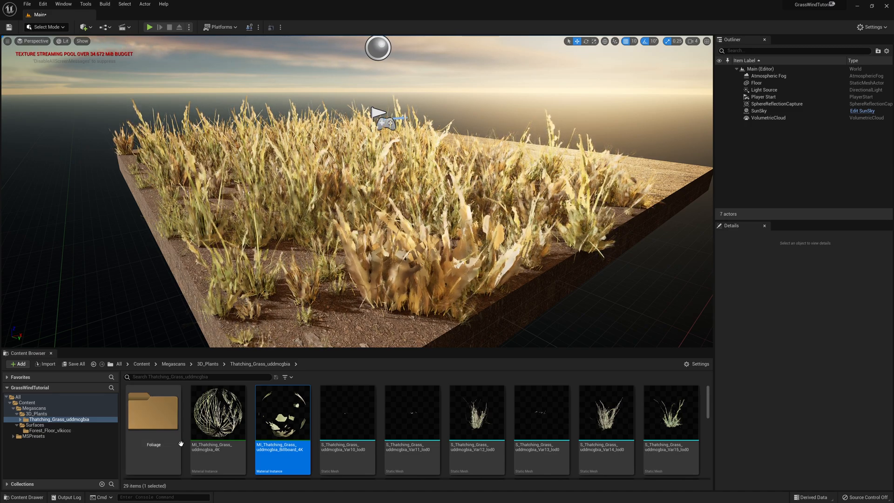
{"action": "left_click", "coordinate": [139, 497]}
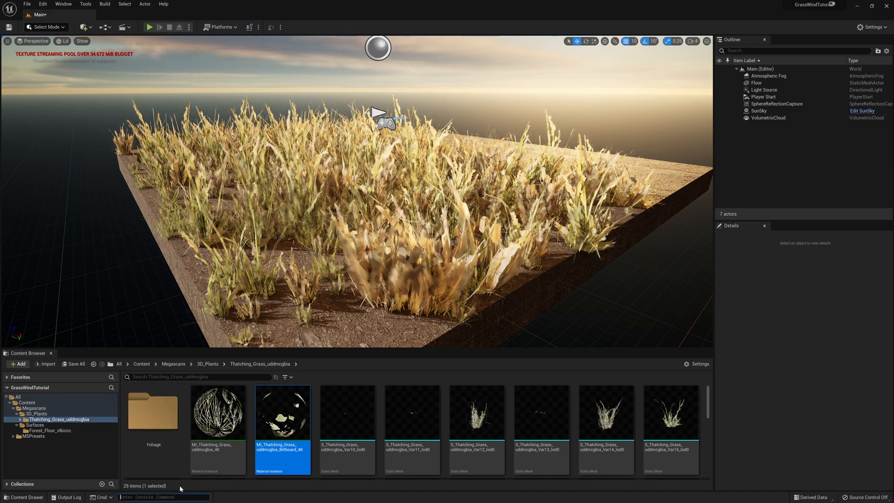
{"action": "type", "text": "r.StreamingPoolSize 0"}
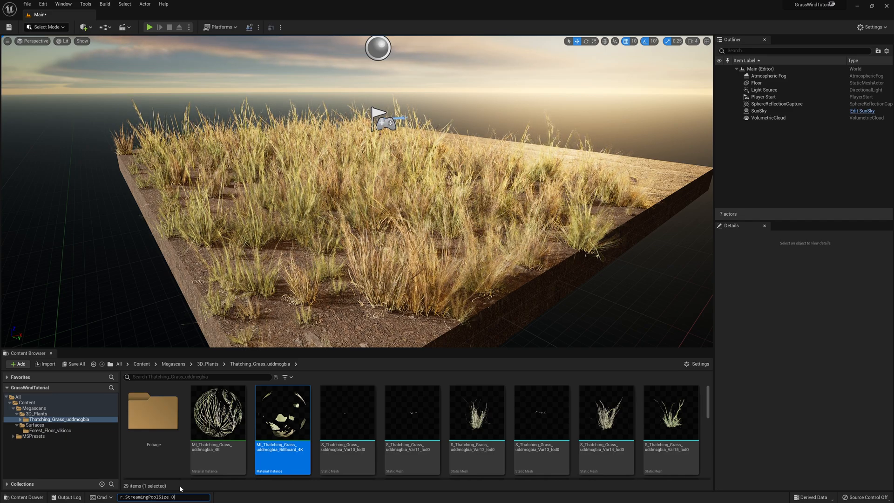
{"action": "key", "text": "Return"}
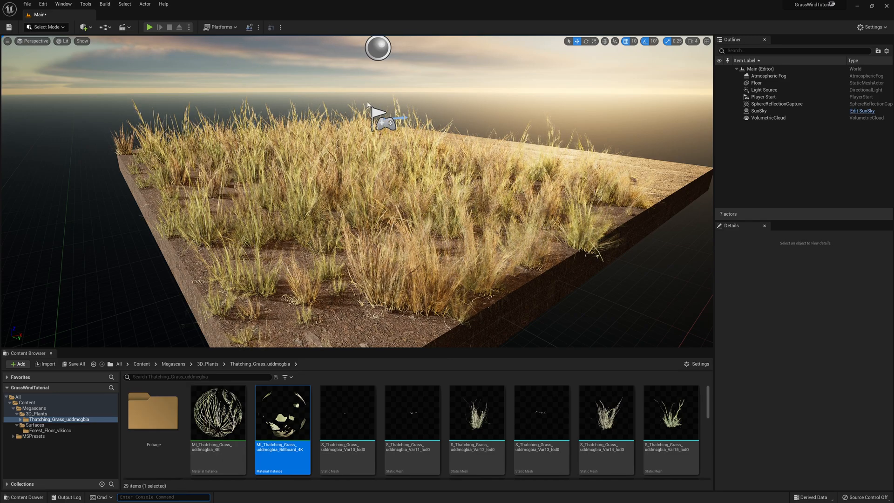
- Place the S_Nordic_Beach_Rocky_Ground static mesh on the bare part of the floor beside the grass
{"action": "right_click_drag", "start_coordinate": [520, 281], "coordinate": [650, 258]}
{"action": "key", "text": "a"}
{"action": "key", "text": "a"}
{"action": "key", "text": "w"}
{"action": "key", "text": "s"}
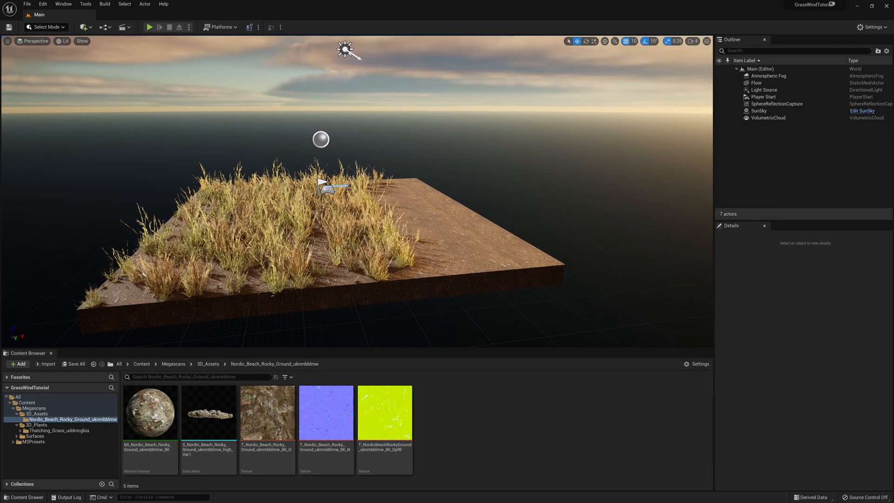
{"action": "left_click", "coordinate": [208, 420]}
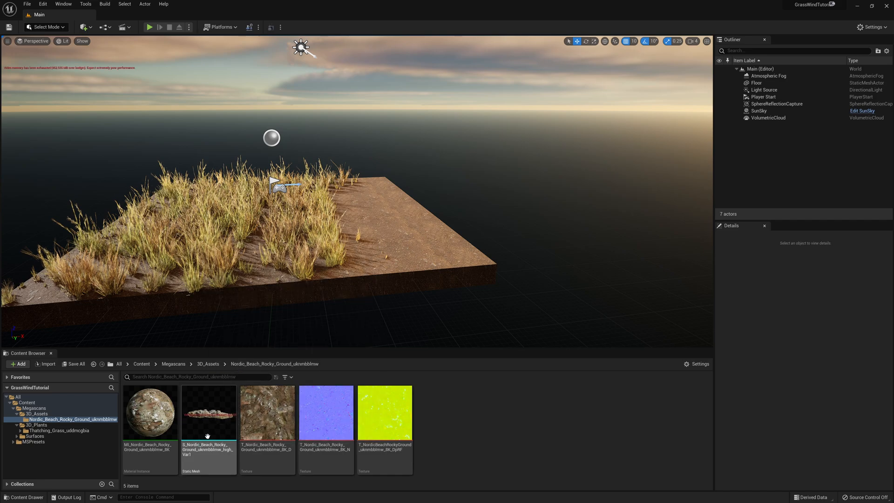
{"action": "left_click", "coordinate": [209, 418]}
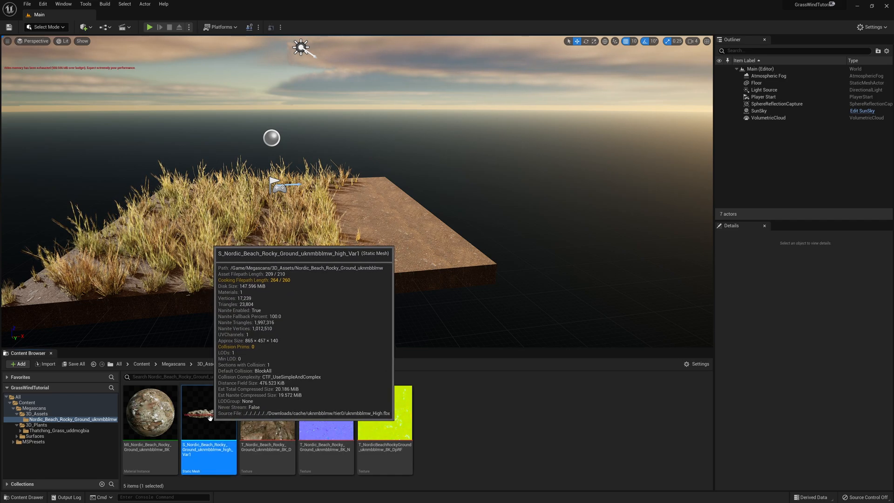
{"action": "left_click_drag", "start_coordinate": [210, 418], "coordinate": [396, 200]}
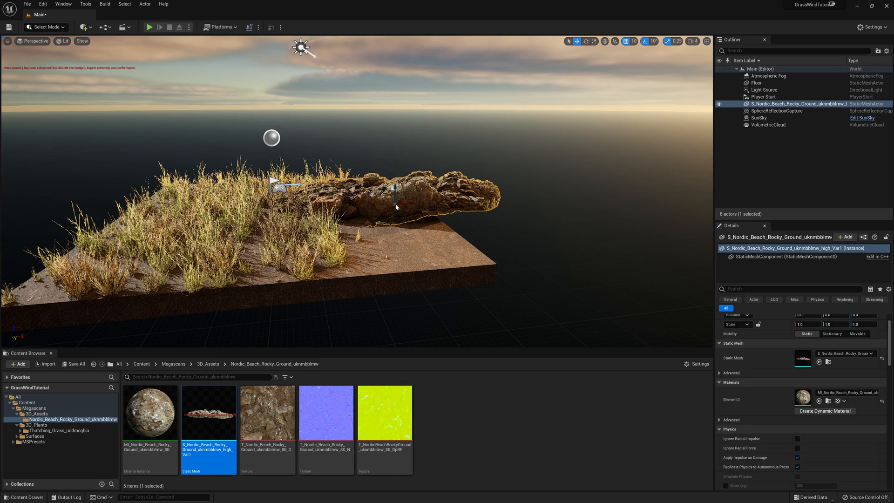
- Rotate the rocky ground mesh about its vertical axis so that it lies across the back of the floor
{"action": "key", "text": "e"}
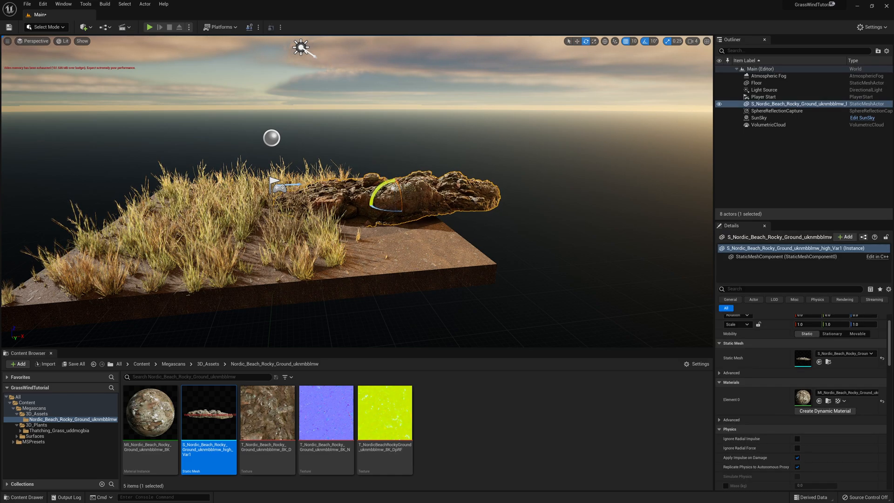
{"action": "left_click_drag", "start_coordinate": [421, 203], "coordinate": [382, 198]}
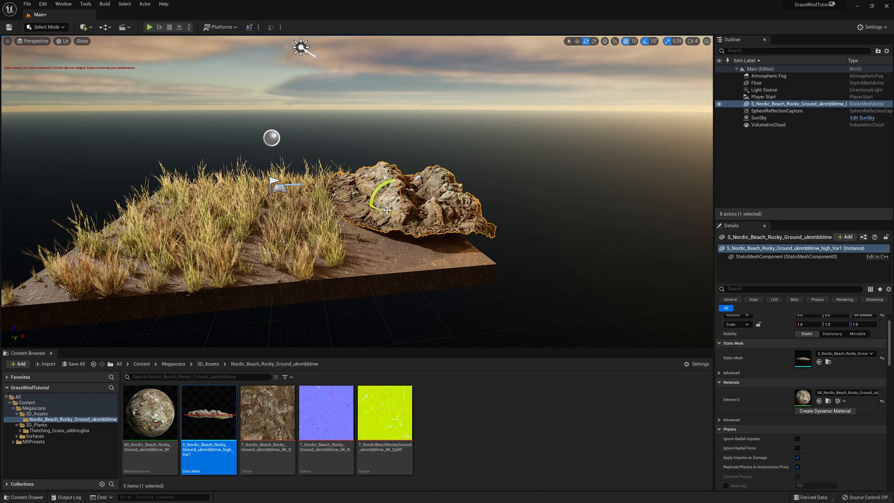
{"action": "key", "text": "w"}
{"action": "key", "text": "e"}
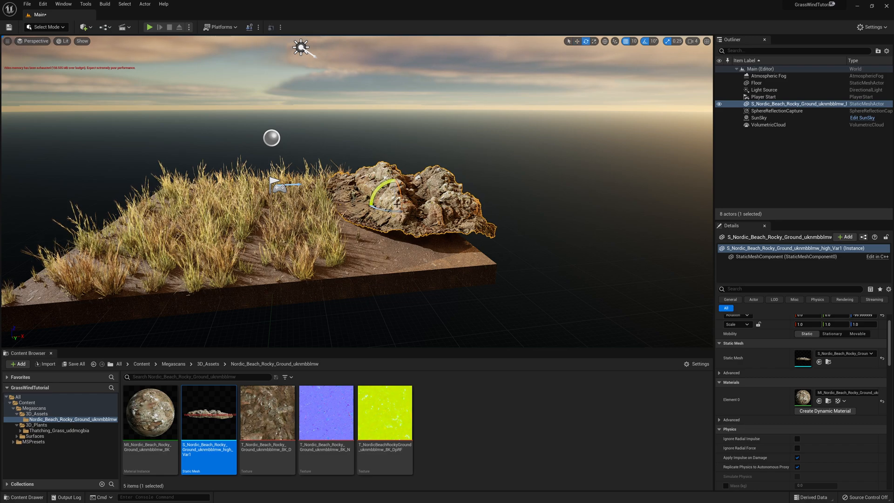
- Turn off grid, rotation and scale snapping and scale the rocky ground mesh uniformly to about 1.35
{"action": "key", "text": "r"}
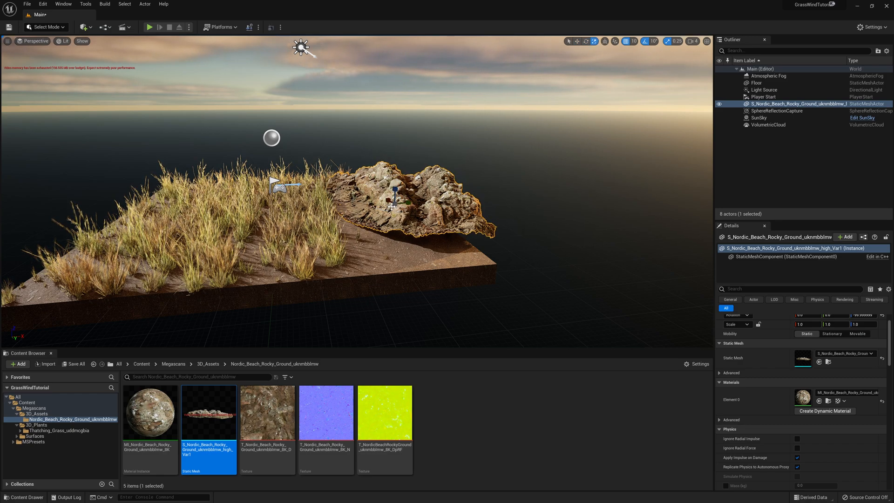
{"action": "left_click_drag", "start_coordinate": [395, 197], "coordinate": [410, 183]}
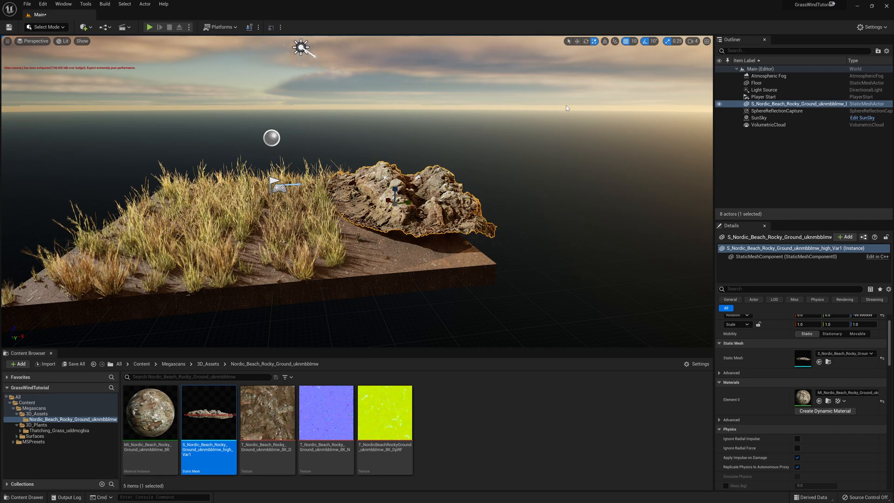
{"action": "left_click", "coordinate": [627, 42]}
{"action": "left_click", "coordinate": [645, 42]}
{"action": "left_click", "coordinate": [668, 42]}
{"action": "mouse_move", "coordinate": [394, 203]}
{"action": "left_mouse_down"}
{"action": "mouse_move", "coordinate": [407, 190]}
{"action": "mouse_move", "coordinate": [383, 188]}
{"action": "mouse_move", "coordinate": [392, 186]}
{"action": "mouse_move", "coordinate": [397, 206]}
{"action": "left_mouse_up"}
{"action": "key", "text": "e"}
{"action": "key", "text": "w"}
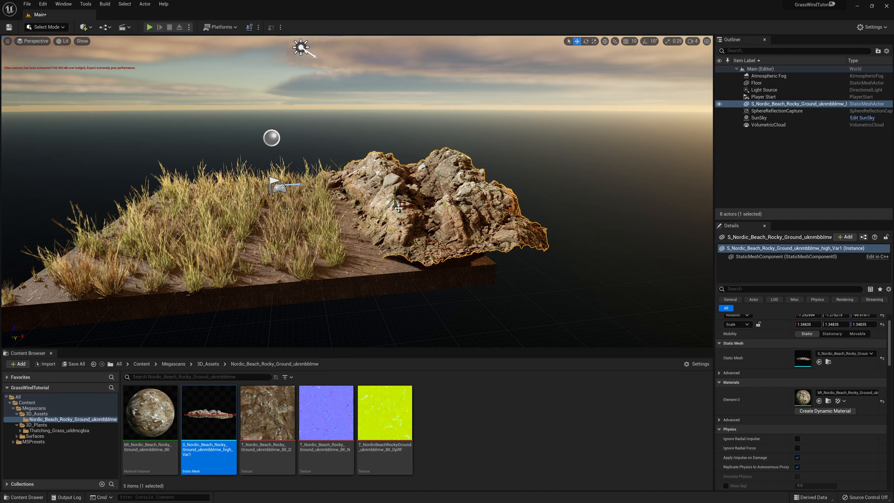
- Select the Light Source and increase its Z rotation so that the rocks behind the grass are lit from behind
{"action": "scroll", "coordinate": [373, 204], "scroll_direction": "up", "scroll_amount": 10}
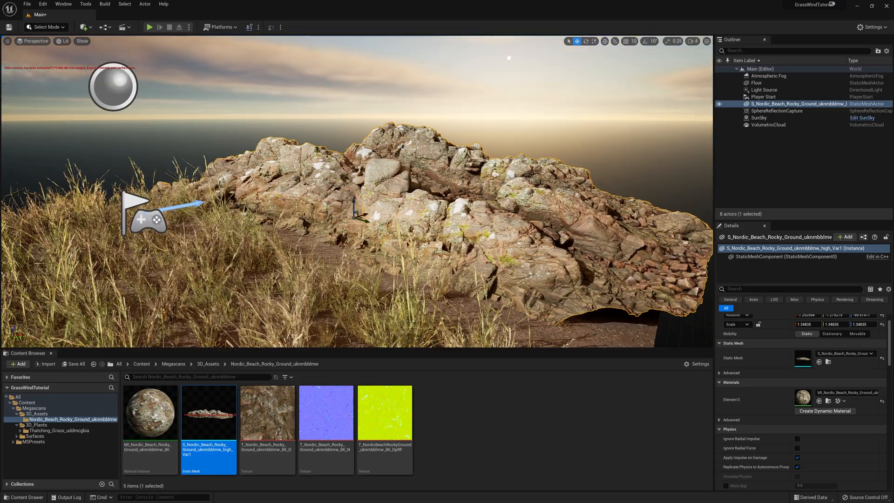
{"action": "right_click_drag", "start_coordinate": [373, 204], "coordinate": [373, 177]}
{"action": "left_click", "coordinate": [764, 90]}
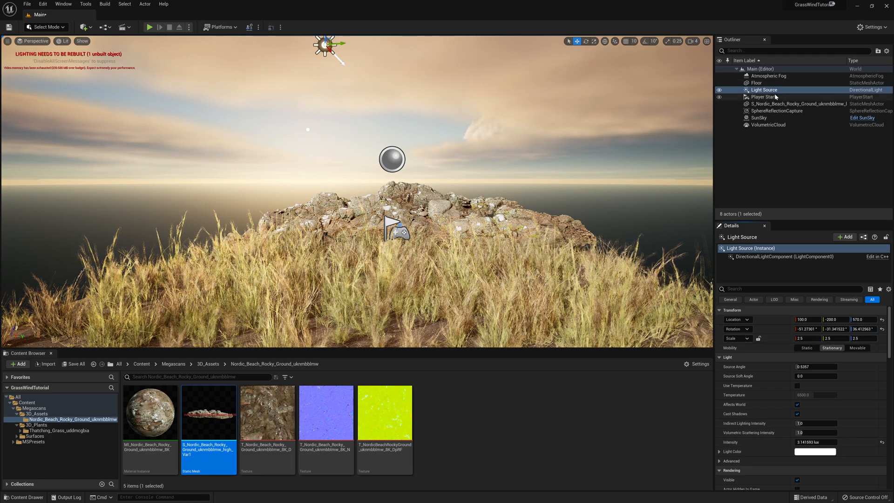
{"action": "left_click_drag", "start_coordinate": [863, 329], "coordinate": [892, 329]}
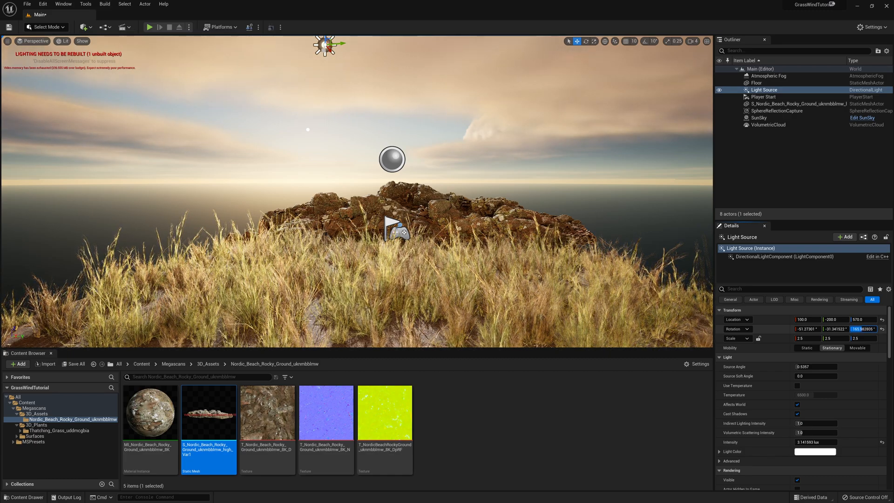
- Set the lighting quality to Medium, build only the lighting and close the Message Log
{"action": "right_click_drag", "start_coordinate": [447, 210], "coordinate": [453, 191]}
{"action": "key", "text": "w"}
{"action": "key", "text": "q"}
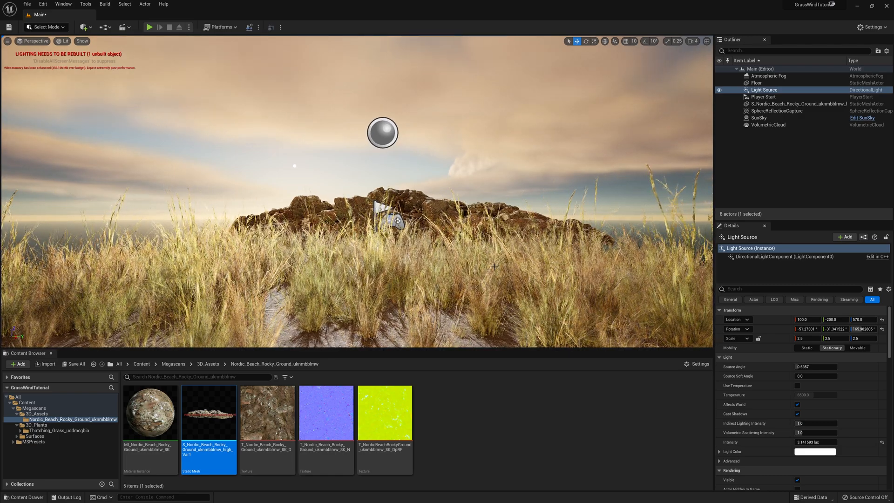
{"action": "key", "text": "Escape"}
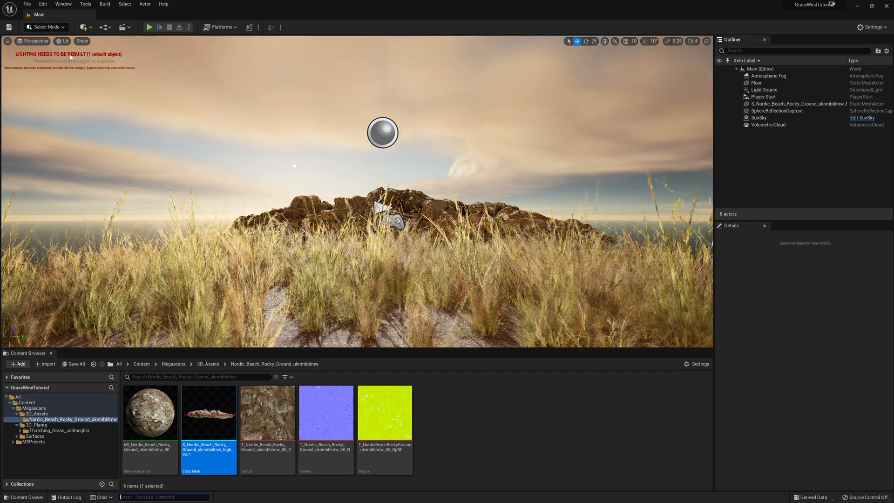
{"action": "left_click", "coordinate": [105, 5]}
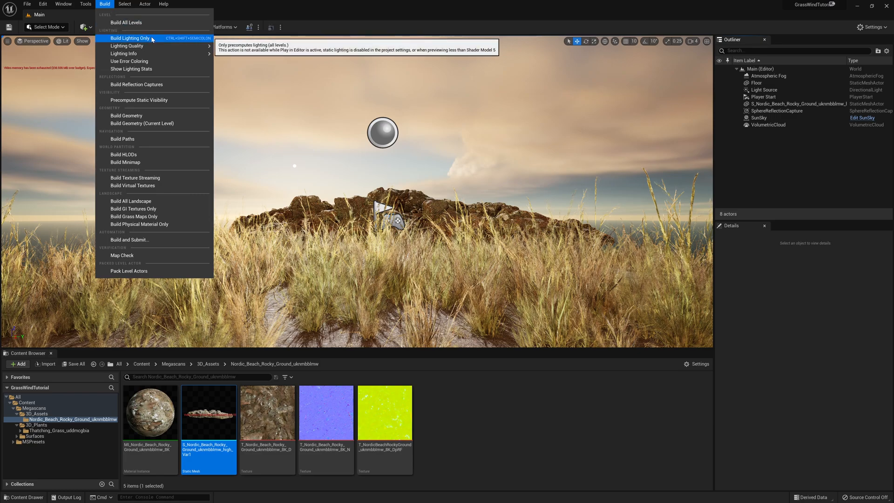
{"action": "mouse_move", "coordinate": [157, 47]}
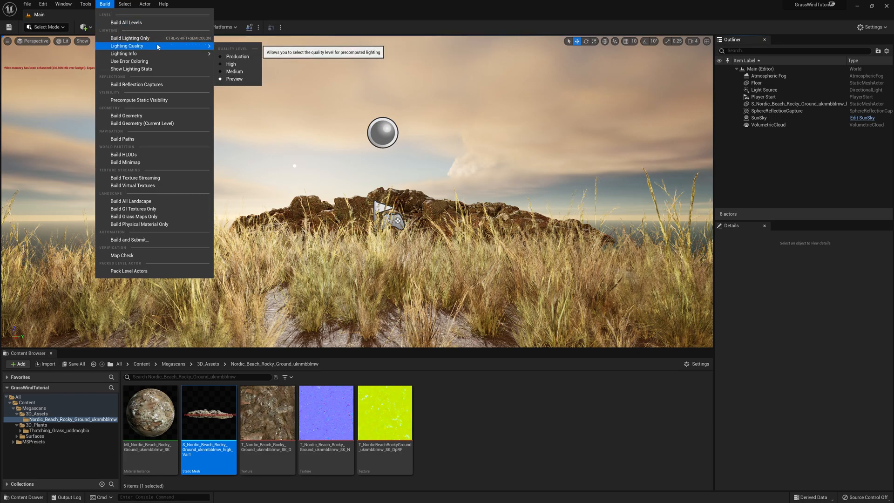
{"action": "left_click", "coordinate": [239, 70]}
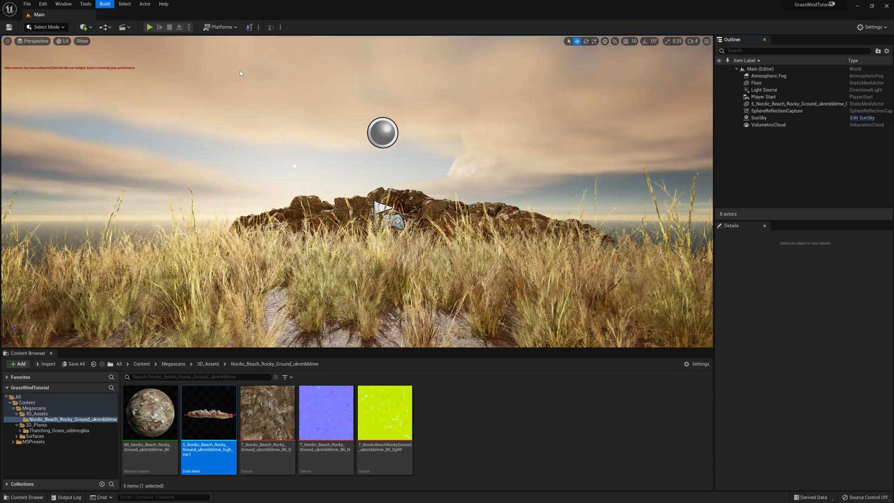
{"action": "left_click", "coordinate": [105, 4]}
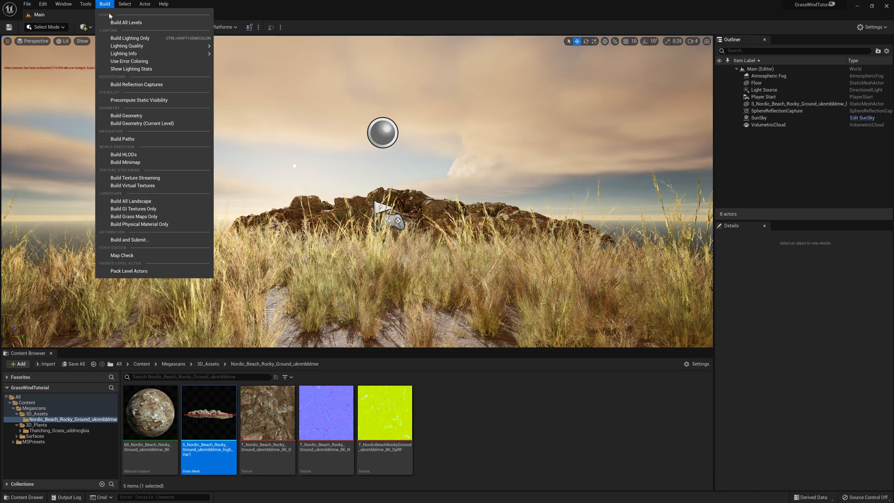
{"action": "left_click", "coordinate": [148, 38]}
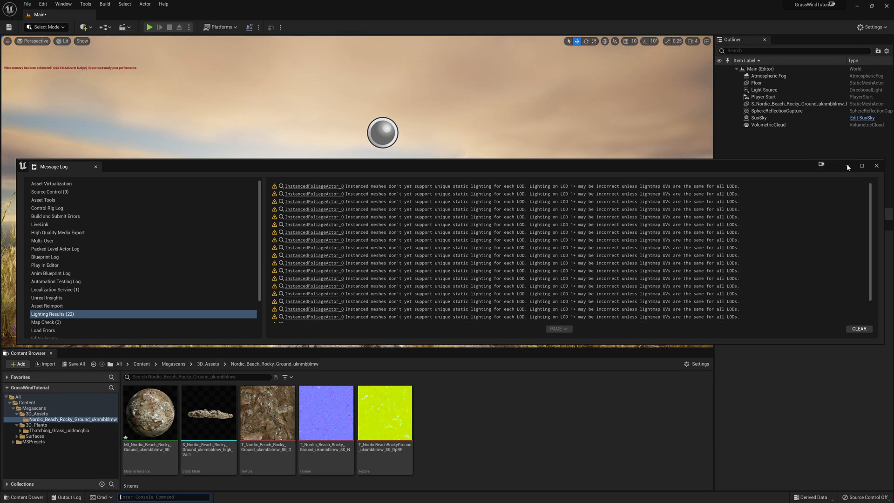
{"action": "left_click", "coordinate": [876, 166]}
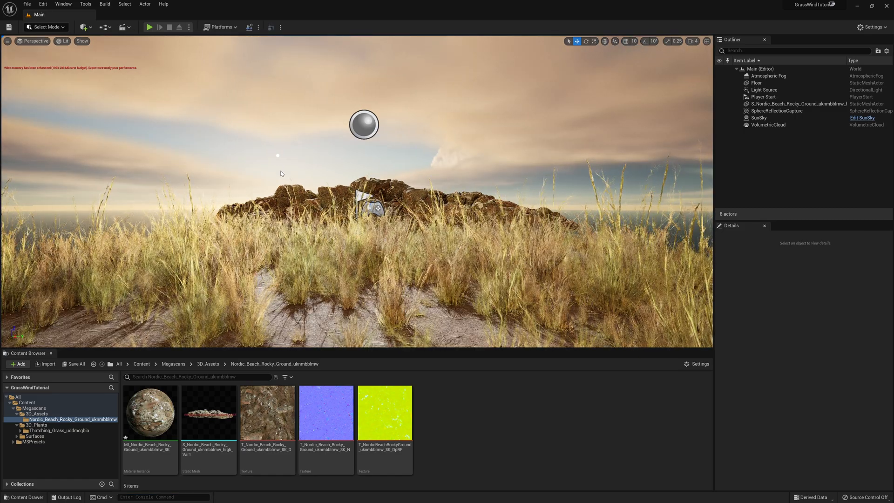
- Add a Cine Camera Actor to the scene and pilot the view through it
{"action": "left_click", "coordinate": [91, 27]}
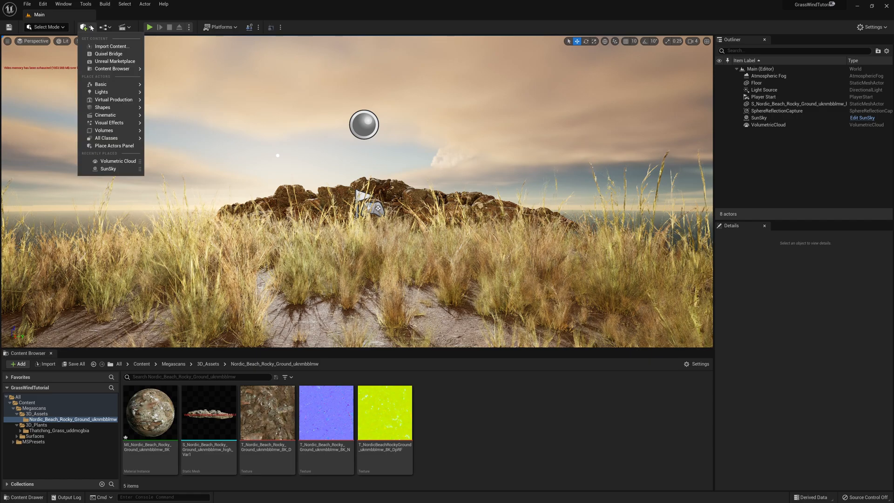
{"action": "mouse_move", "coordinate": [129, 119]}
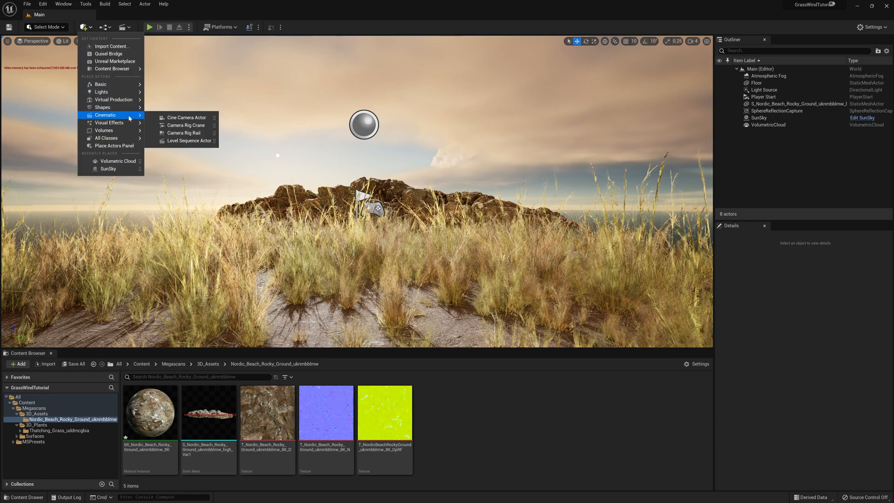
{"action": "left_click", "coordinate": [189, 118]}
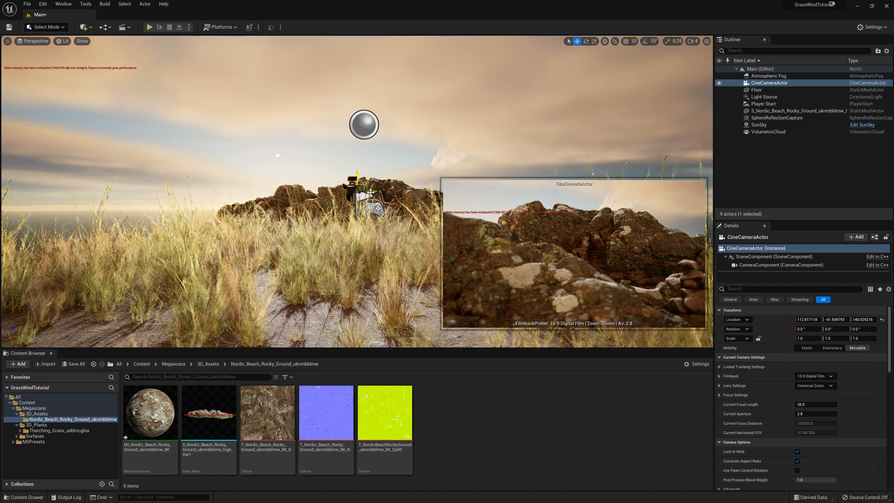
{"action": "right_click_drag", "start_coordinate": [364, 196], "coordinate": [350, 195]}
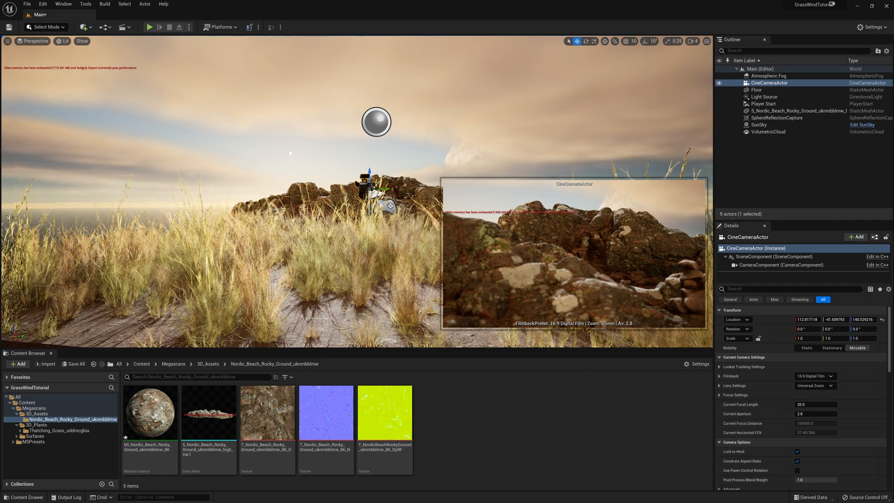
{"action": "left_click", "coordinate": [30, 42]}
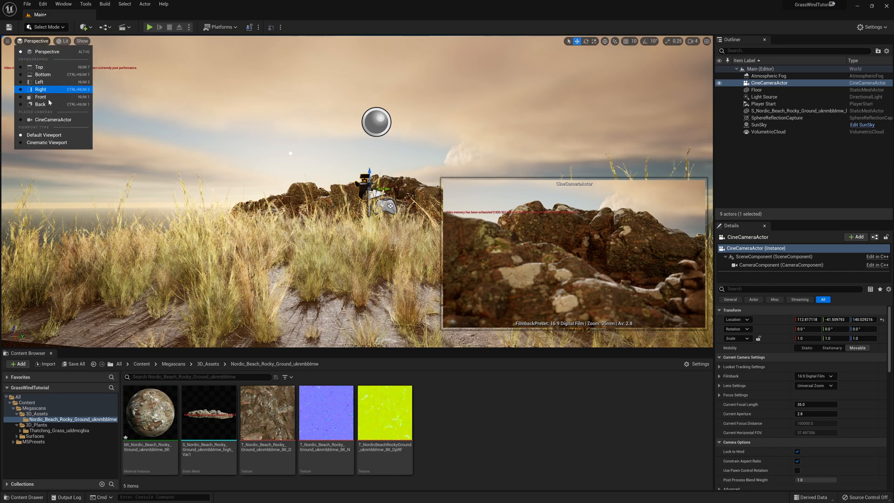
{"action": "left_click", "coordinate": [85, 122]}
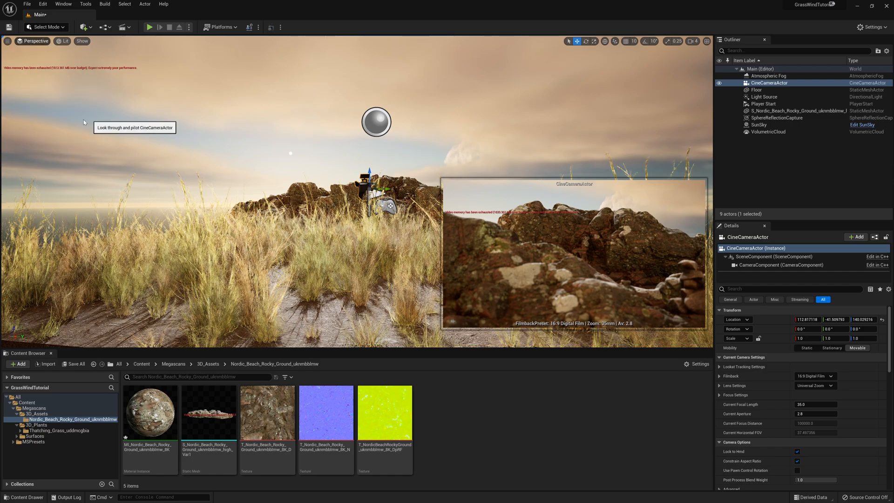
- Fly the piloted camera back and low to about X -821, Y 89, Z 86, framing the grass in front of the rocks
{"action": "right_click_drag", "start_coordinate": [386, 174], "coordinate": [457, 176]}
{"action": "key", "text": "s"}
{"action": "right_click_drag", "start_coordinate": [357, 192], "coordinate": [289, 196]}
{"action": "key", "text": "s"}
{"action": "key", "text": "w"}
{"action": "key", "text": "d"}
{"action": "key", "text": "d"}
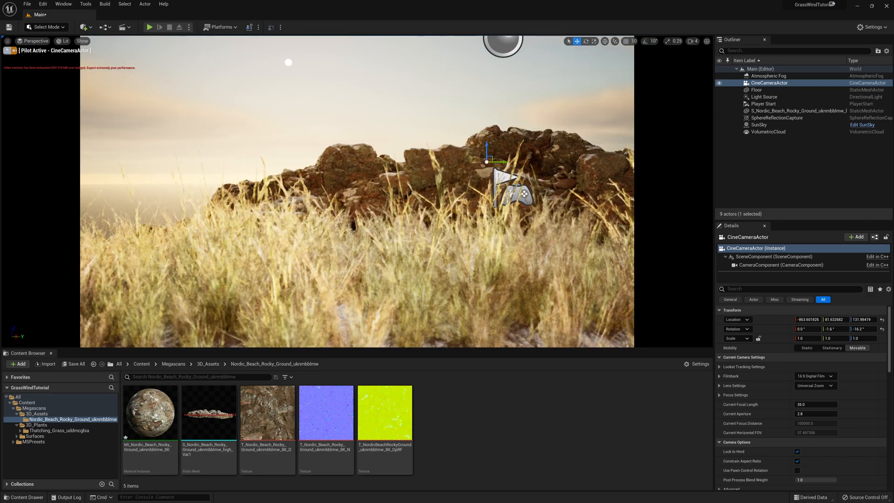
{"action": "key", "text": "q"}
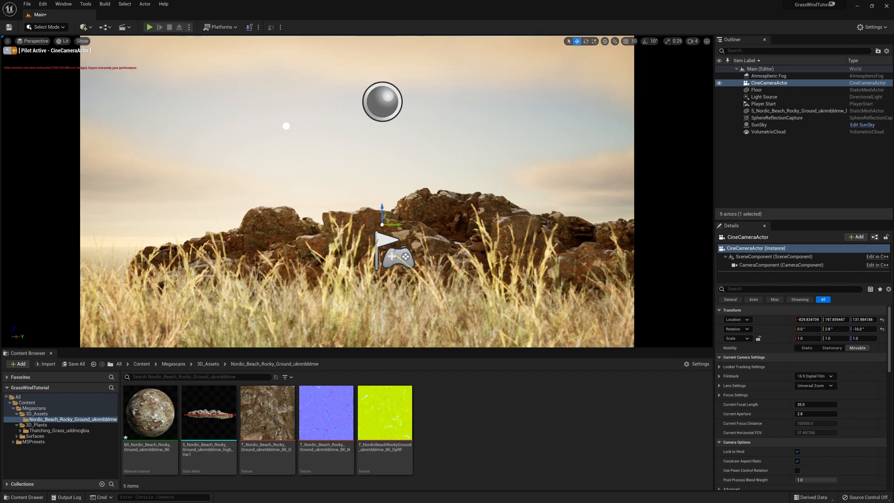
{"action": "key", "text": "e"}
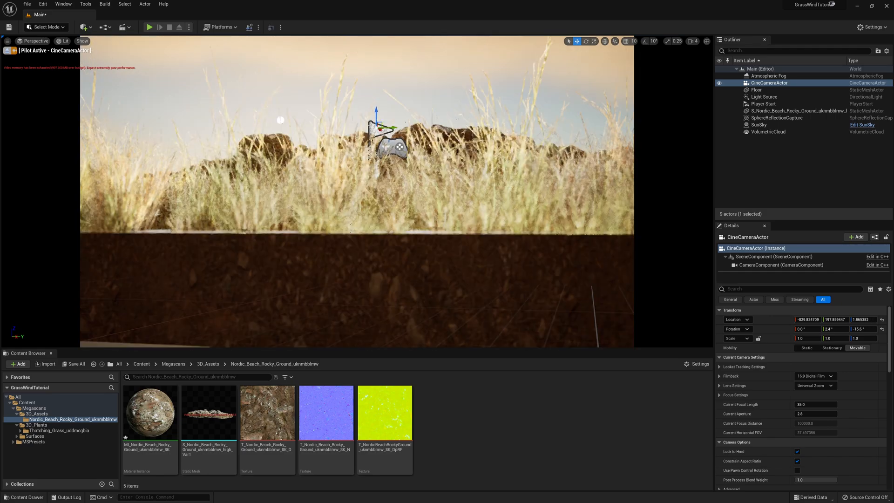
{"action": "key", "text": "w"}
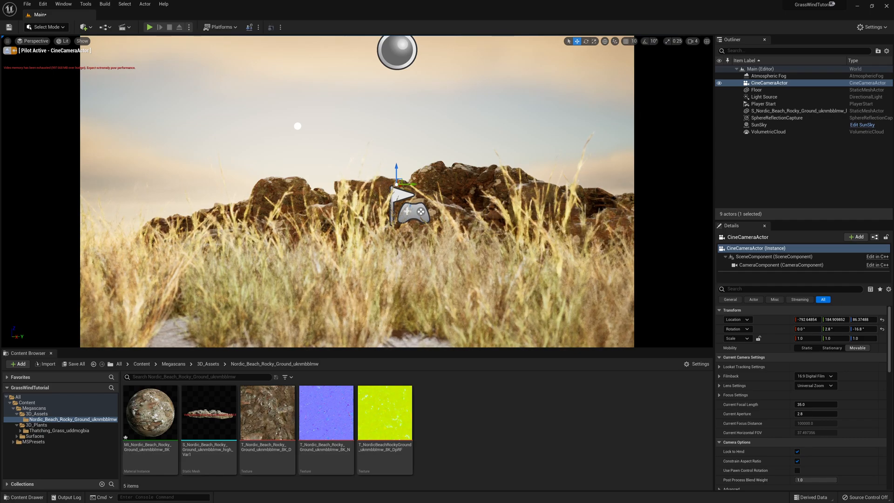
{"action": "key", "text": "a"}
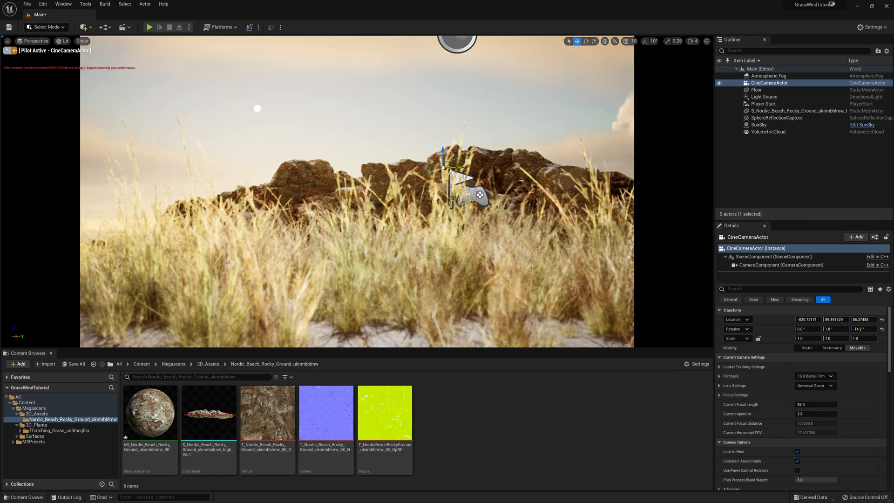
{"action": "right_click_drag", "start_coordinate": [373, 181], "coordinate": [373, 172]}
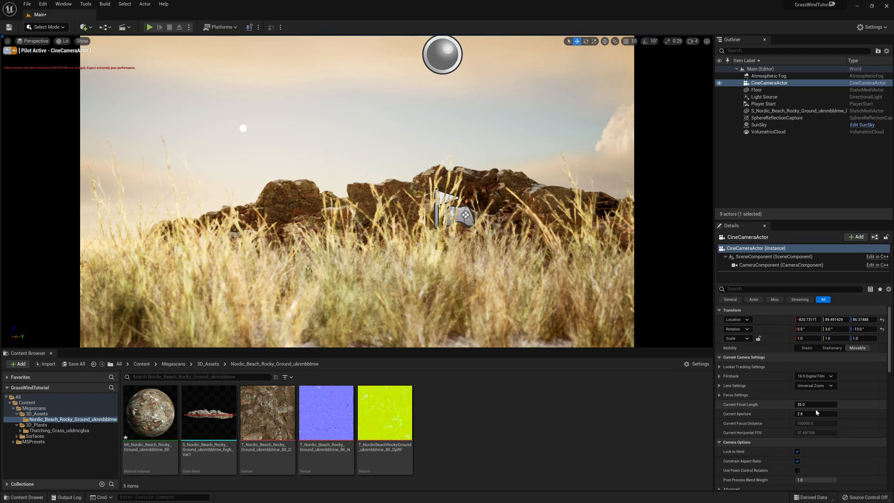
- Expand the camera's lens and focus settings and set the manual focus distance to about 551.8 cm on the grass
{"action": "left_click", "coordinate": [720, 395]}
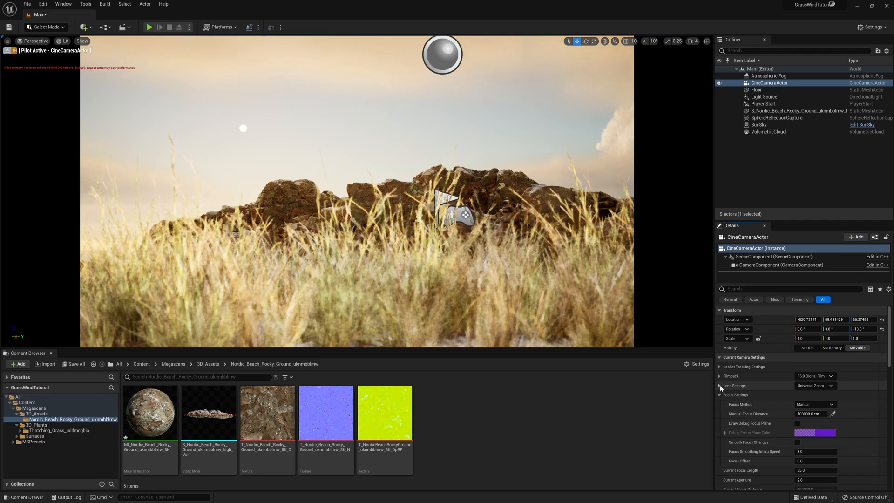
{"action": "left_click", "coordinate": [720, 386]}
{"action": "scroll", "coordinate": [769, 397], "scroll_direction": "down", "scroll_amount": 2}
{"action": "scroll", "coordinate": [770, 399], "scroll_direction": "down", "scroll_amount": 1}
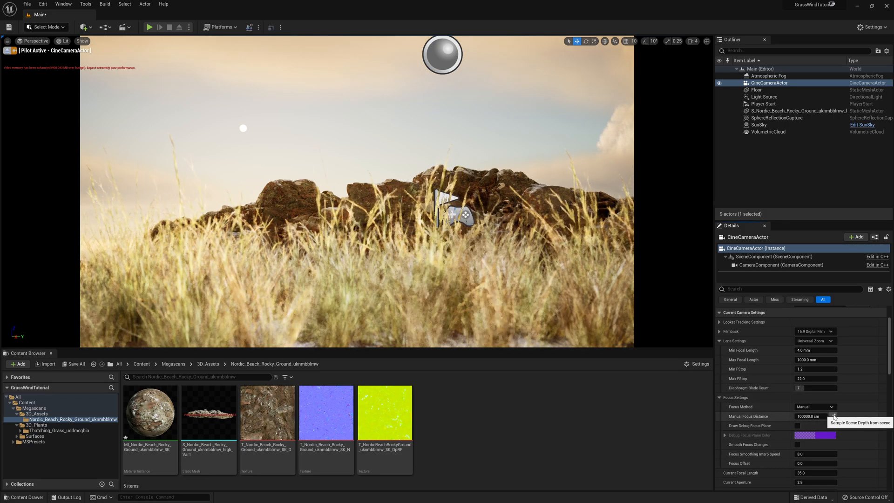
{"action": "mouse_move", "coordinate": [799, 417]}
{"action": "left_mouse_down"}
{"action": "mouse_move", "coordinate": [782, 418]}
{"action": "mouse_move", "coordinate": [794, 418]}
{"action": "left_mouse_up"}
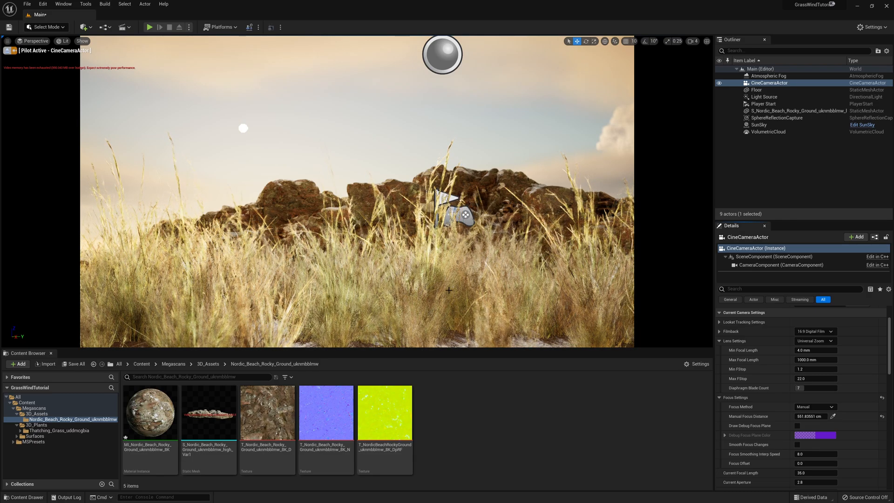
- Try the IMAX 70mm filmback and a lower minimum f-stop on the camera, restoring both settings
{"action": "left_click", "coordinate": [820, 332]}
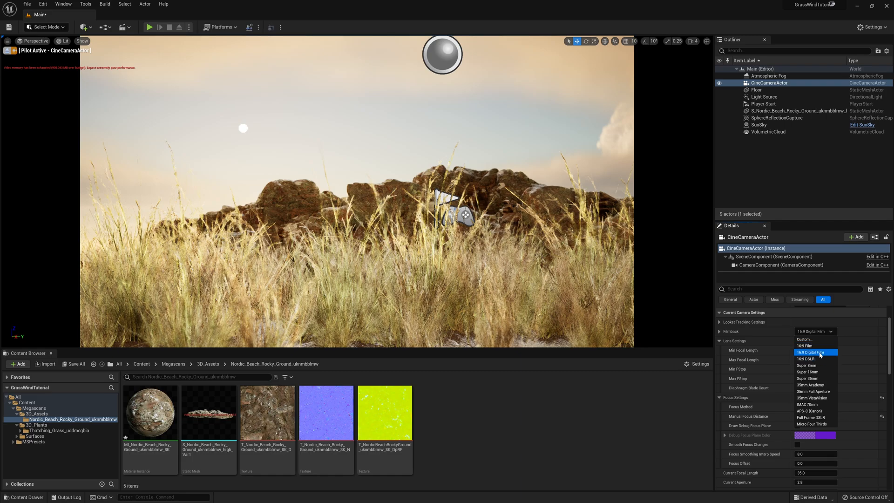
{"action": "left_click", "coordinate": [810, 405]}
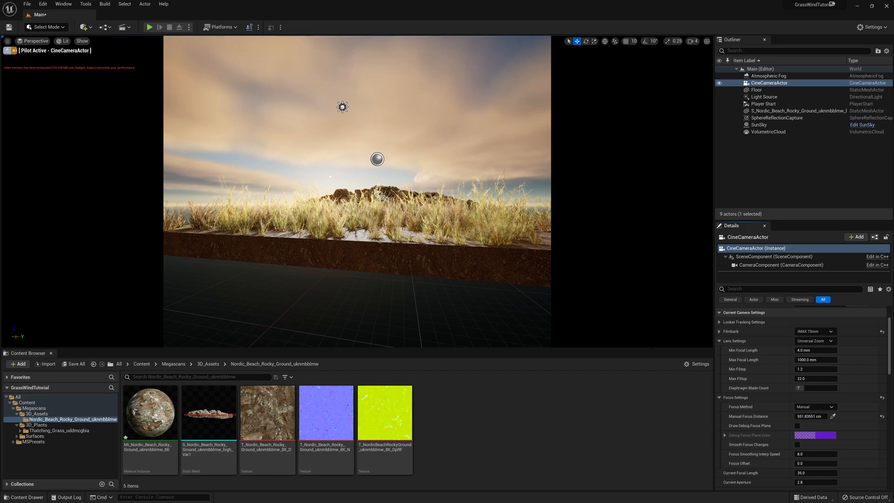
{"action": "left_click", "coordinate": [813, 331]}
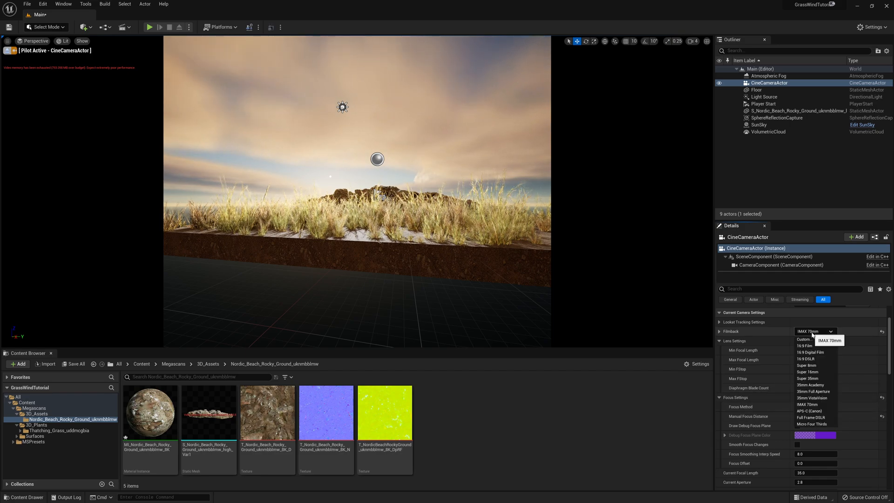
{"action": "left_click", "coordinate": [812, 352]}
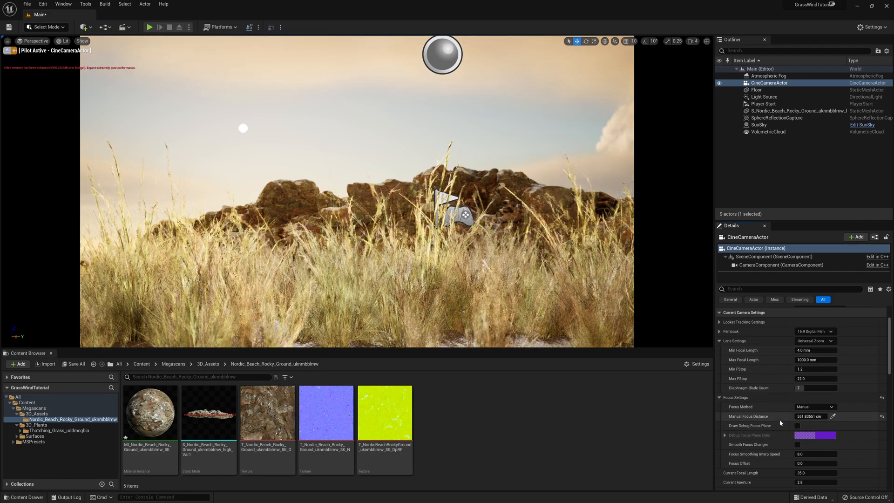
{"action": "left_click_drag", "start_coordinate": [815, 369], "coordinate": [786, 369]}
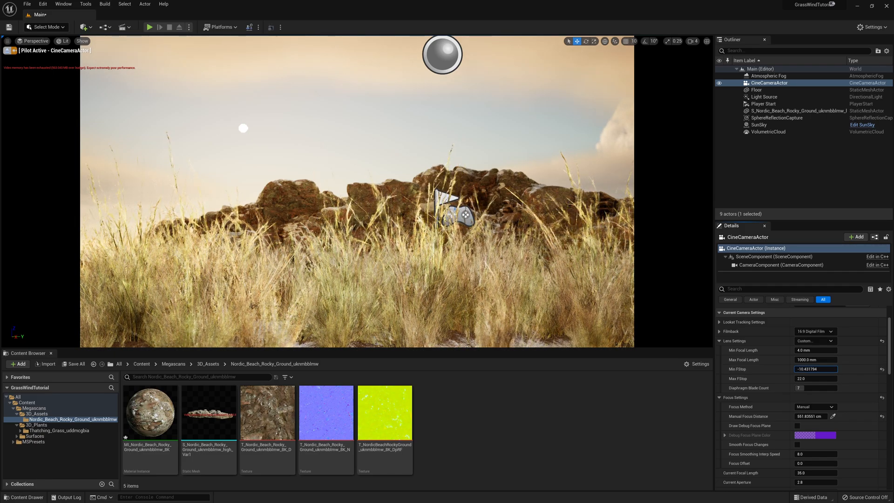
{"action": "key", "text": "ctrl+z"}
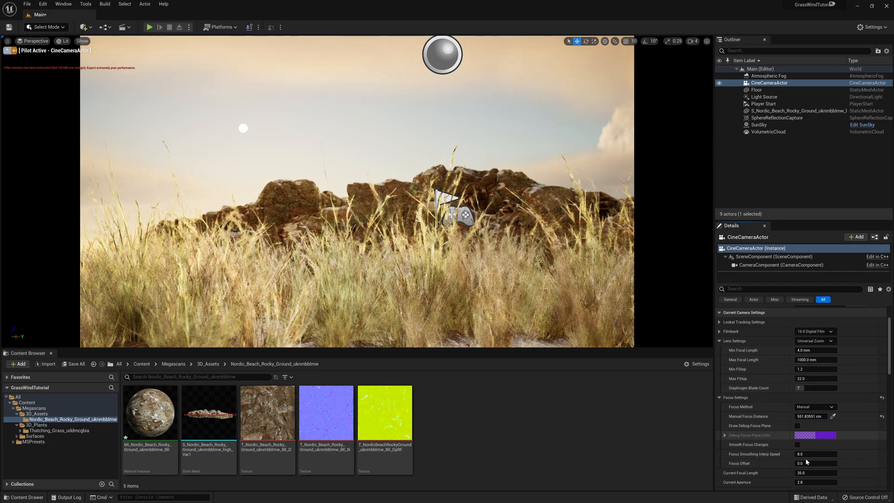
- Set the manual focus distance to about 810.6 cm using the debug focus plane, and the focal length to about 41.2
{"action": "left_click", "coordinate": [797, 426]}
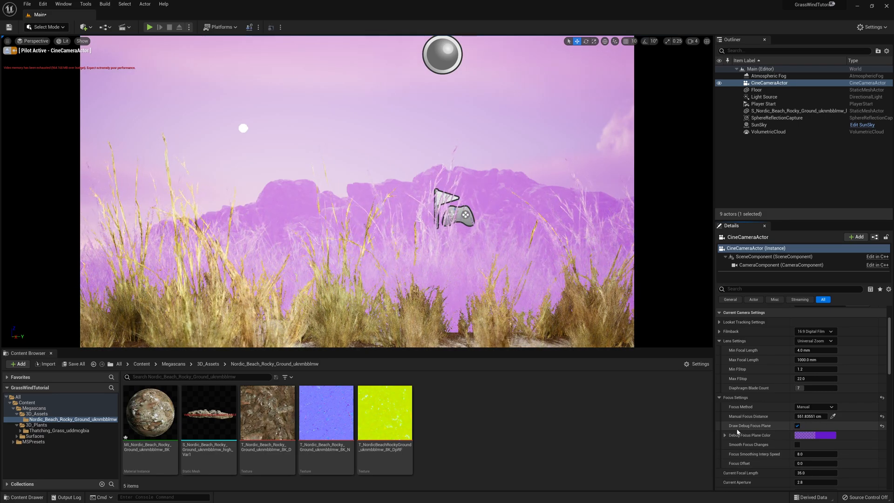
{"action": "left_click_drag", "start_coordinate": [810, 417], "coordinate": [848, 416]}
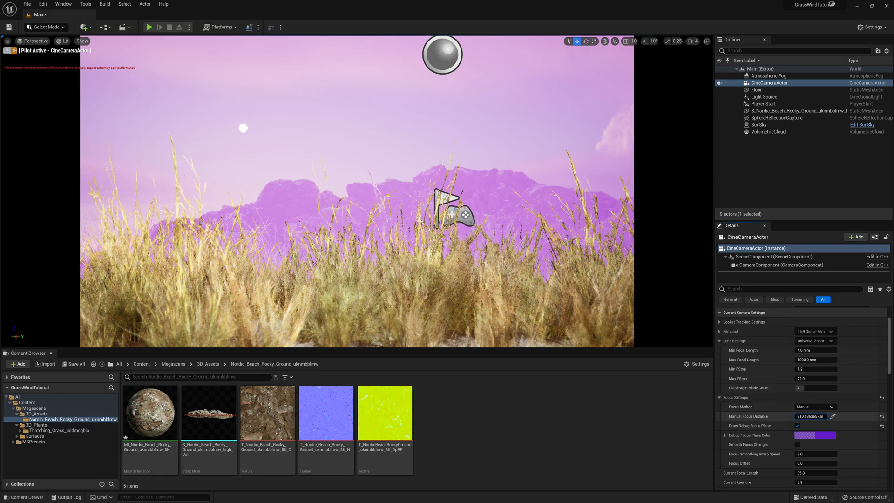
{"action": "left_click", "coordinate": [797, 426]}
{"action": "left_click_drag", "start_coordinate": [810, 472], "coordinate": [821, 472]}
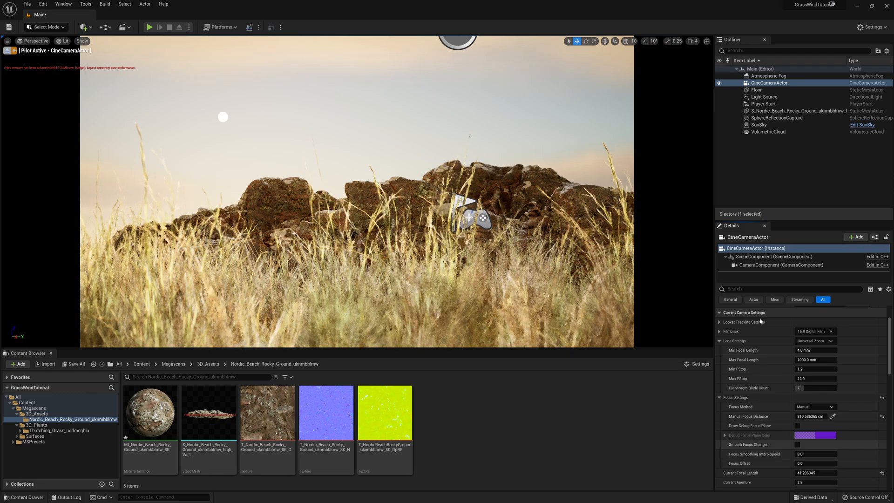
- Set the SunSky latitude to about -83.6 and the longitude to about -76.8 for a warmer sky
{"action": "left_click", "coordinate": [760, 125]}
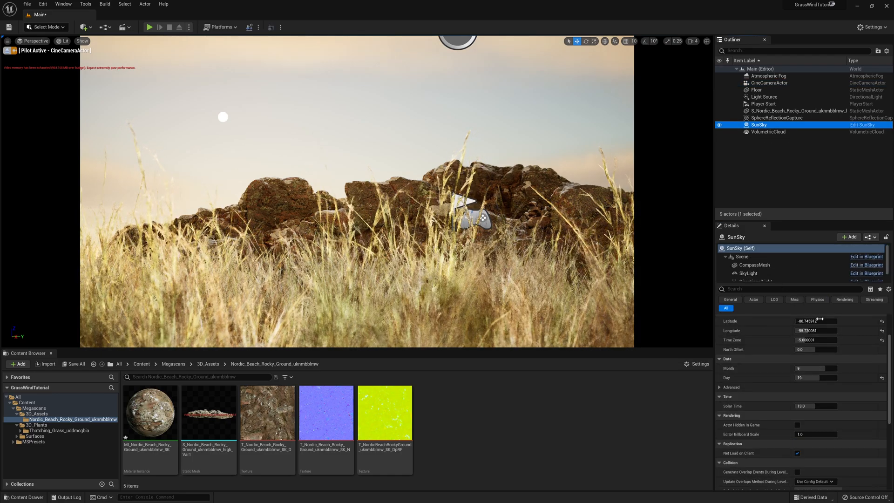
{"action": "left_click", "coordinate": [815, 321]}
{"action": "mouse_move", "coordinate": [815, 321]}
{"action": "left_mouse_down"}
{"action": "mouse_move", "coordinate": [793, 321]}
{"action": "mouse_move", "coordinate": [819, 321]}
{"action": "mouse_move", "coordinate": [804, 331]}
{"action": "mouse_move", "coordinate": [817, 331]}
{"action": "left_mouse_up"}
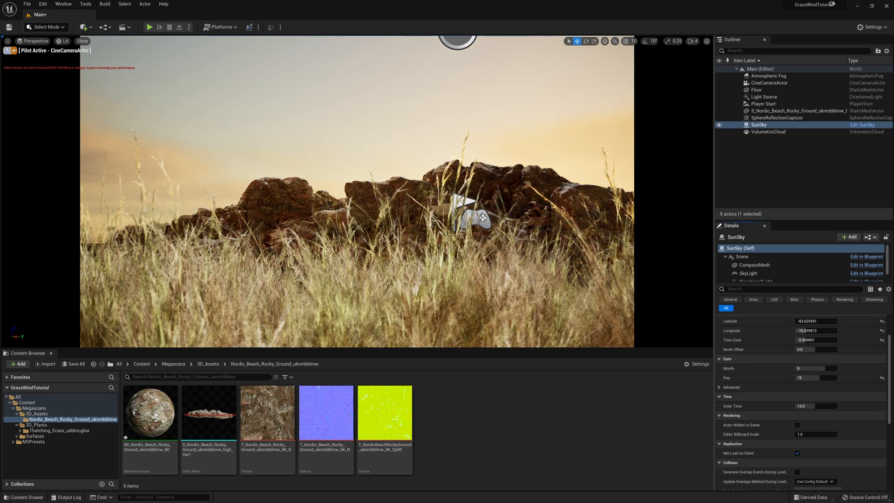
- Adjust the Light Source's Z rotation to about 172 degrees
{"action": "left_click", "coordinate": [760, 96]}
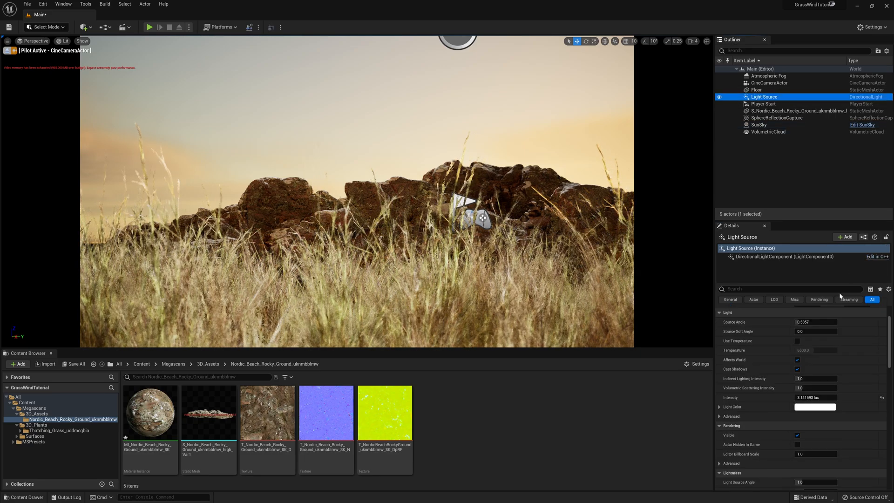
{"action": "scroll", "coordinate": [834, 336], "scroll_direction": "up", "scroll_amount": 2}
{"action": "left_click_drag", "start_coordinate": [862, 329], "coordinate": [863, 330]}
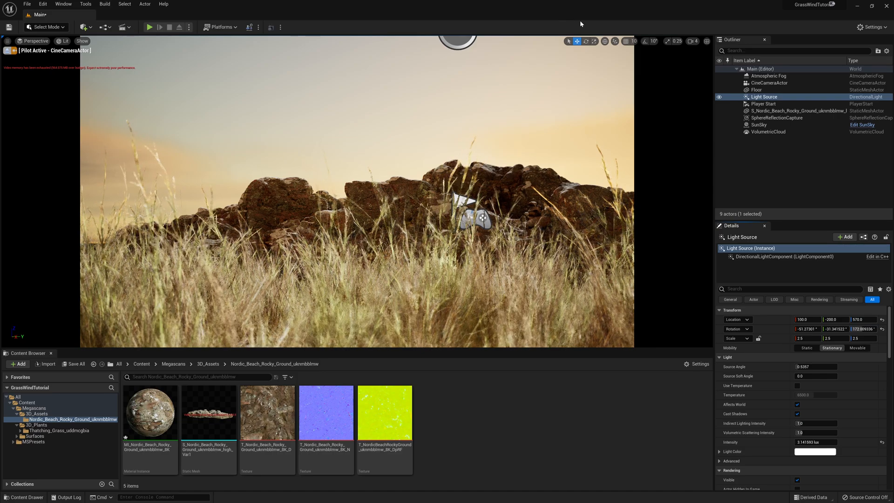
- Add an Exponential Height Fog actor to the scene and enable its volumetric fog
{"action": "left_click", "coordinate": [84, 27]}
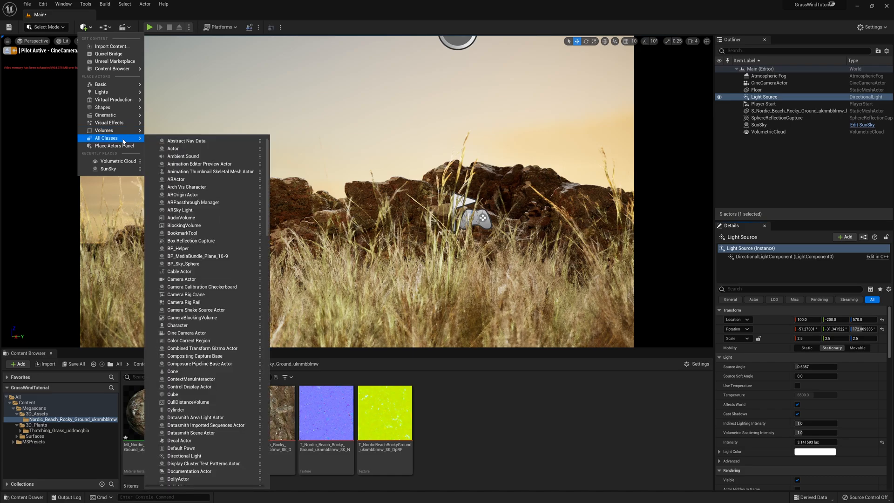
{"action": "mouse_move", "coordinate": [120, 123]}
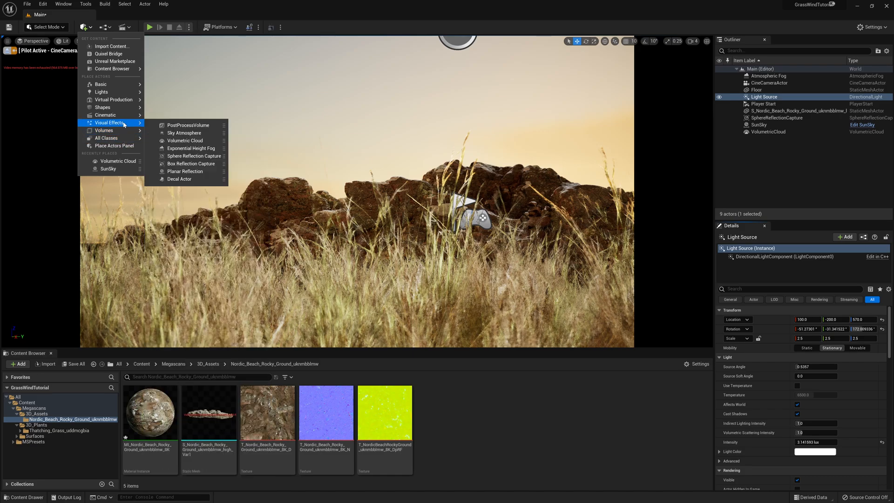
{"action": "left_click", "coordinate": [195, 148]}
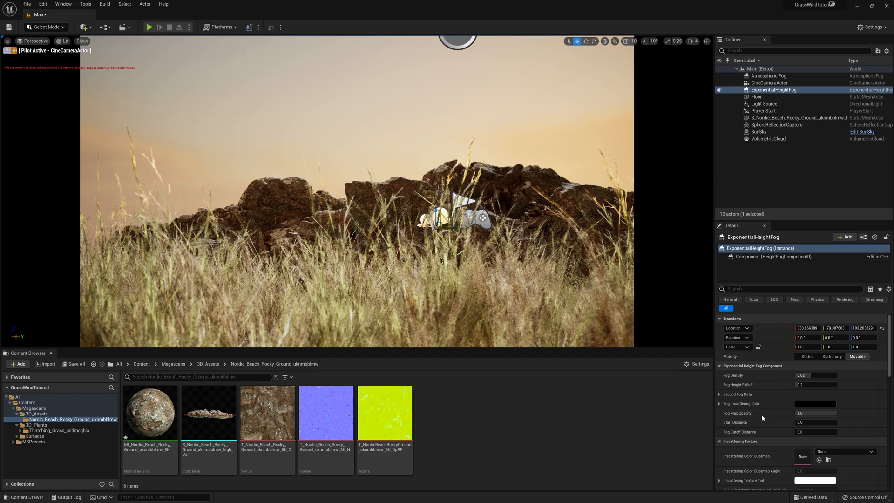
{"action": "scroll", "coordinate": [762, 415], "scroll_direction": "down", "scroll_amount": 3}
{"action": "scroll", "coordinate": [761, 413], "scroll_direction": "down", "scroll_amount": 1}
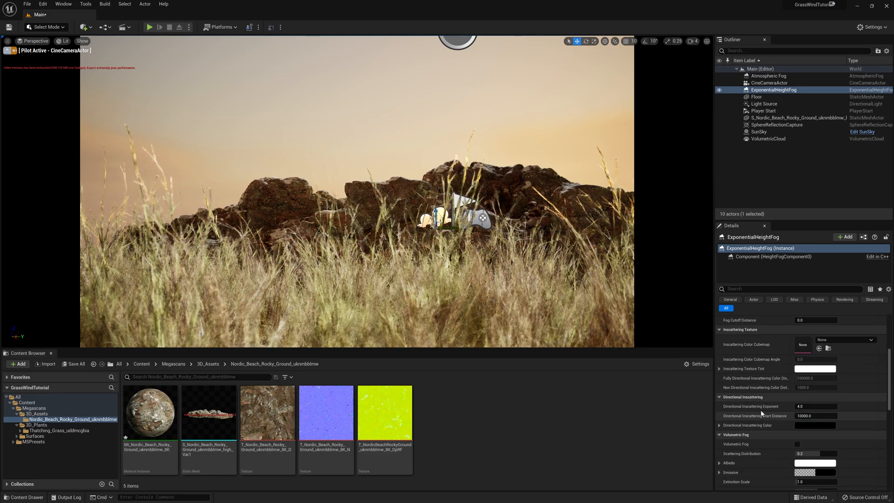
{"action": "left_click", "coordinate": [798, 444]}
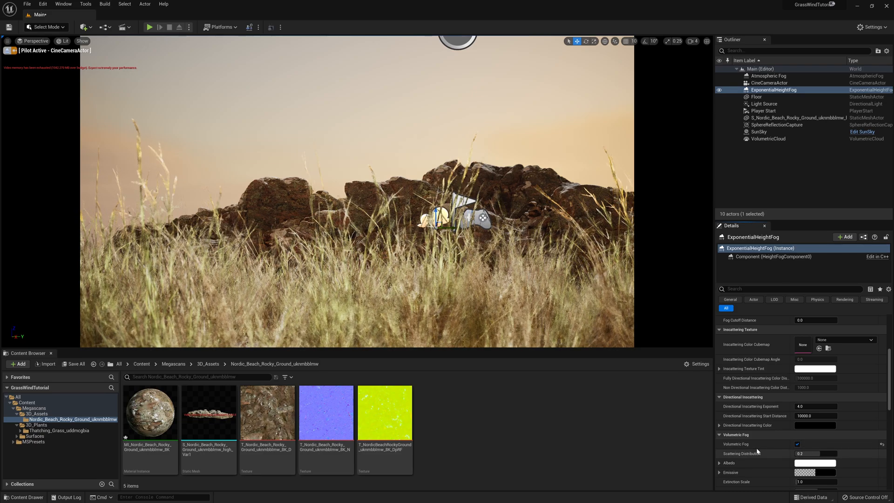
- Stop piloting the CineCameraActor and frame the whole grass patch with the rocks in the free perspective view
{"action": "right_click", "coordinate": [526, 243]}
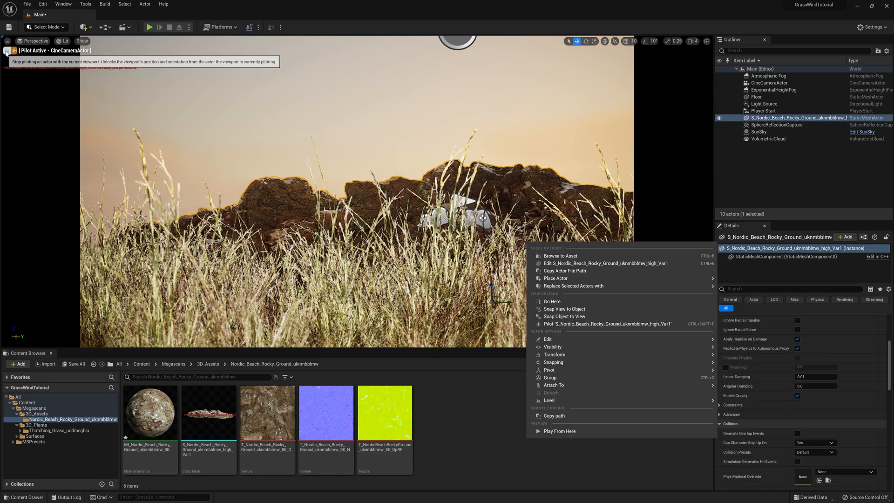
{"action": "left_click", "coordinate": [8, 54]}
{"action": "left_click", "coordinate": [8, 54]}
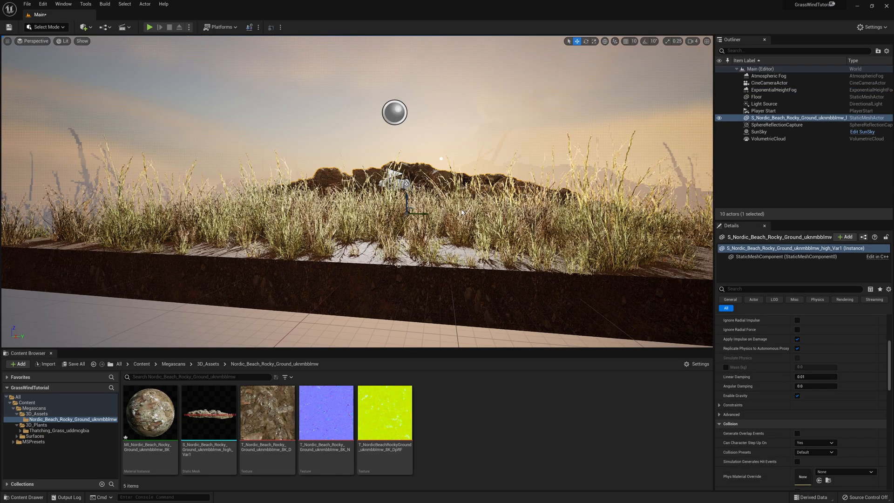
{"action": "right_click_drag", "start_coordinate": [357, 191], "coordinate": [392, 170]}
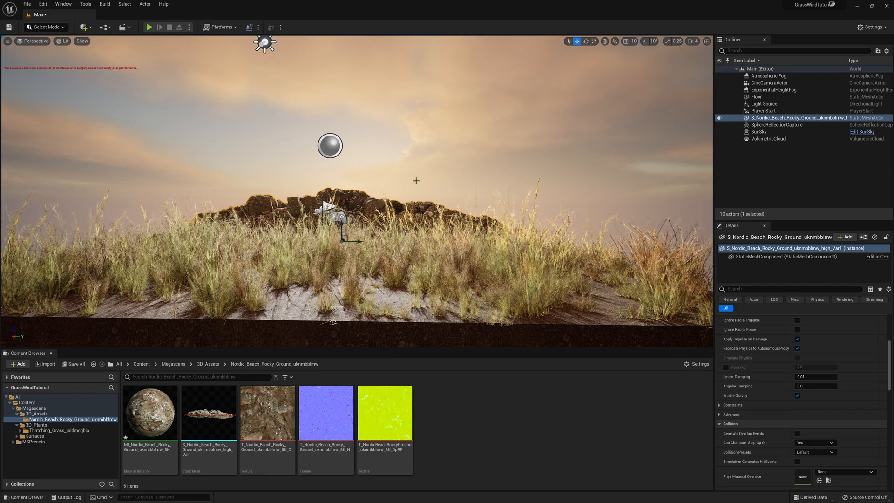
{"action": "scroll", "coordinate": [767, 352], "scroll_direction": "up", "scroll_amount": 5}
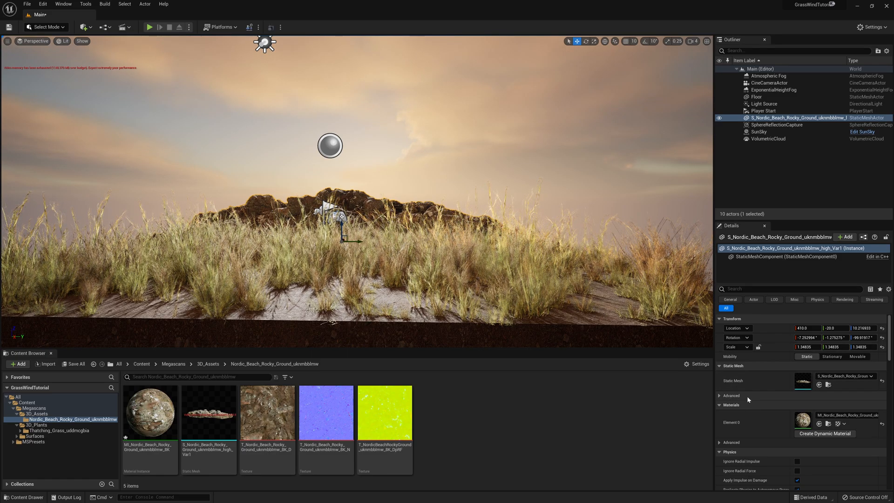
- Try a lower fog density of about 0.002 on the ExponentialHeightFog and restore it to 0.02
{"action": "left_click", "coordinate": [767, 90]}
{"action": "mouse_move", "coordinate": [815, 375]}
{"action": "left_mouse_down"}
{"action": "mouse_move", "coordinate": [834, 375]}
{"action": "mouse_move", "coordinate": [797, 375]}
{"action": "left_mouse_up"}
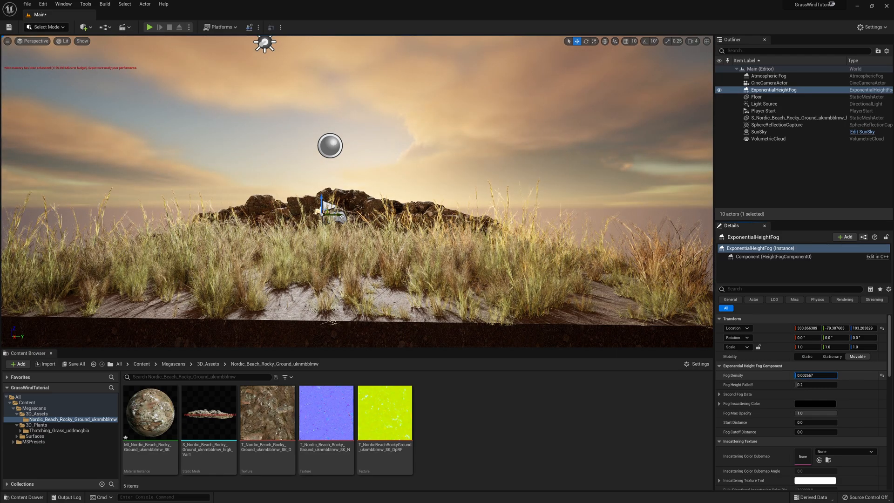
{"action": "type", "text": "0.02"}
{"action": "key", "text": "Return"}
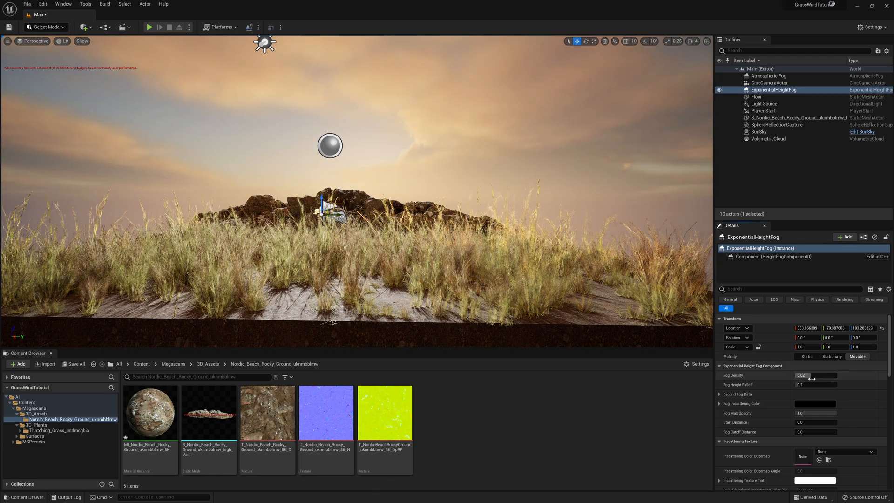
- Try adjusting the scattering distribution of the ExponentialHeightFog's volumetric fog
{"action": "scroll", "coordinate": [802, 426], "scroll_direction": "down", "scroll_amount": 5}
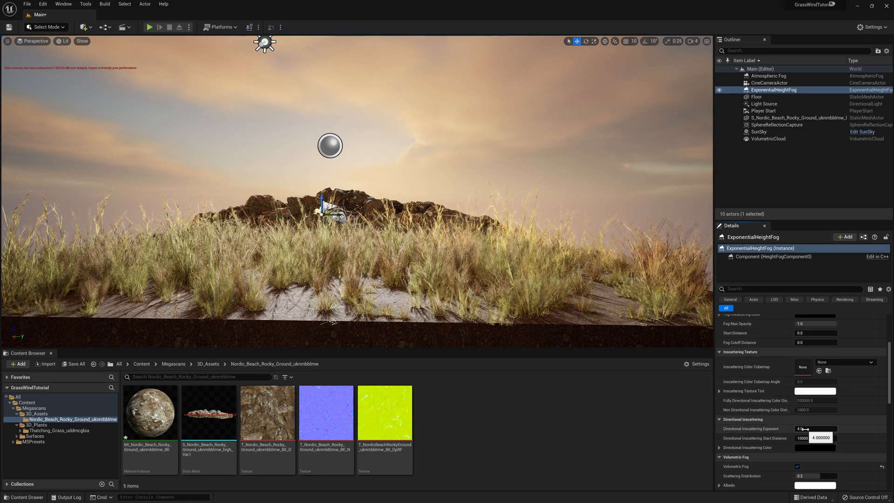
{"action": "scroll", "coordinate": [804, 428], "scroll_direction": "down", "scroll_amount": 3}
{"action": "mouse_move", "coordinate": [804, 429]}
{"action": "left_mouse_down"}
{"action": "mouse_move", "coordinate": [838, 429]}
{"action": "mouse_move", "coordinate": [795, 428]}
{"action": "mouse_move", "coordinate": [815, 429]}
{"action": "left_mouse_up"}
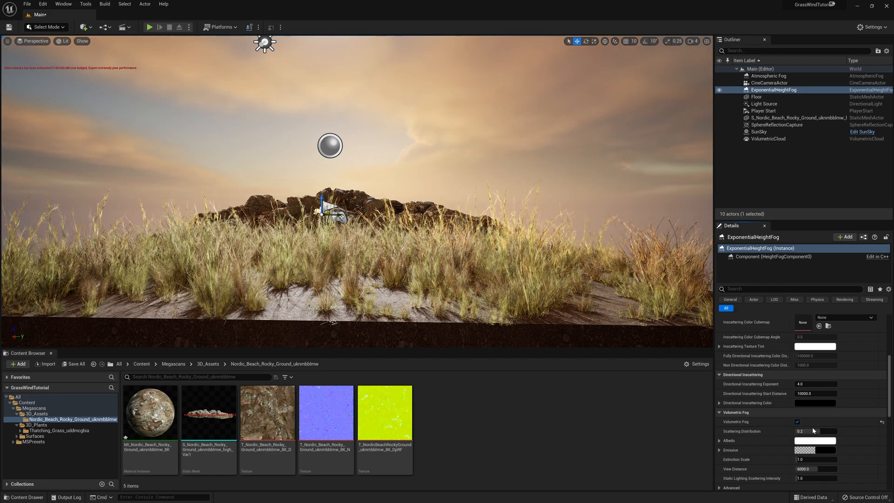